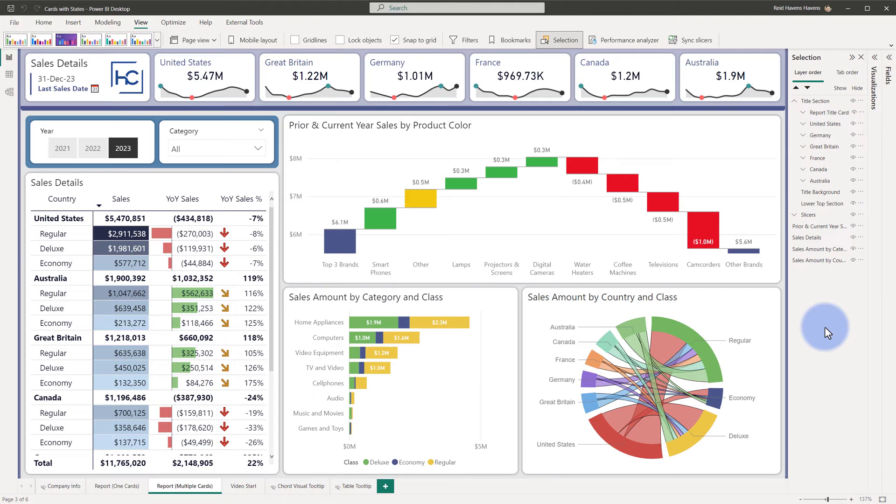
Select the United States, Germany, Great Britain, France, Canada and Australia cards in turn.
left_click(824, 124)
left_click(820, 136)
left_click(821, 147)
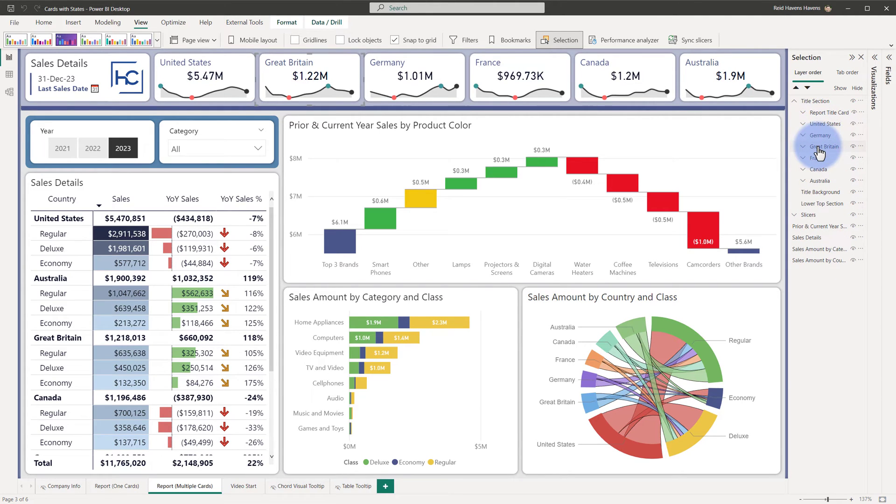
left_click(817, 158)
left_click(817, 170)
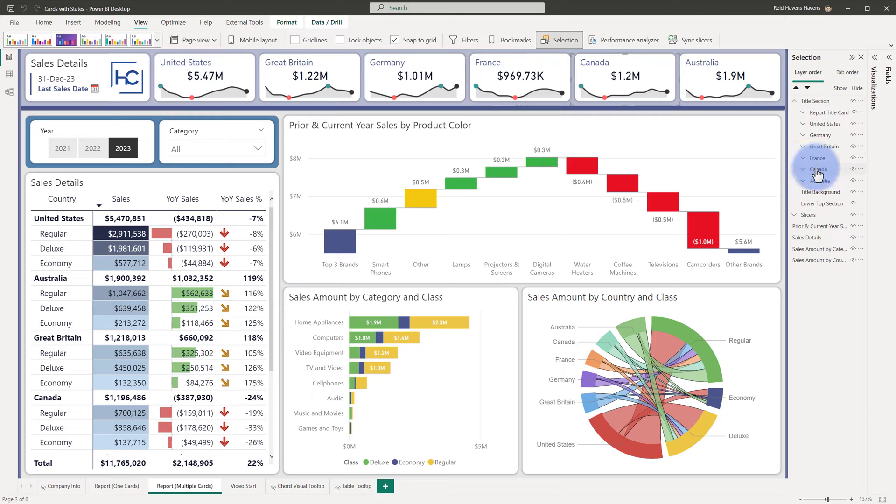
left_click(815, 182)
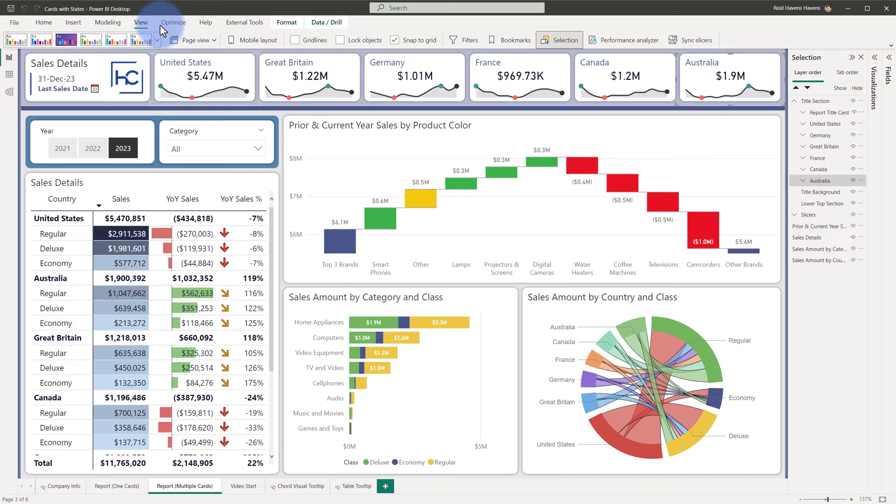
Record the multi-card page's render times in Performance analyzer, then go to Report (One Cards).
left_click(615, 41)
left_click(713, 73)
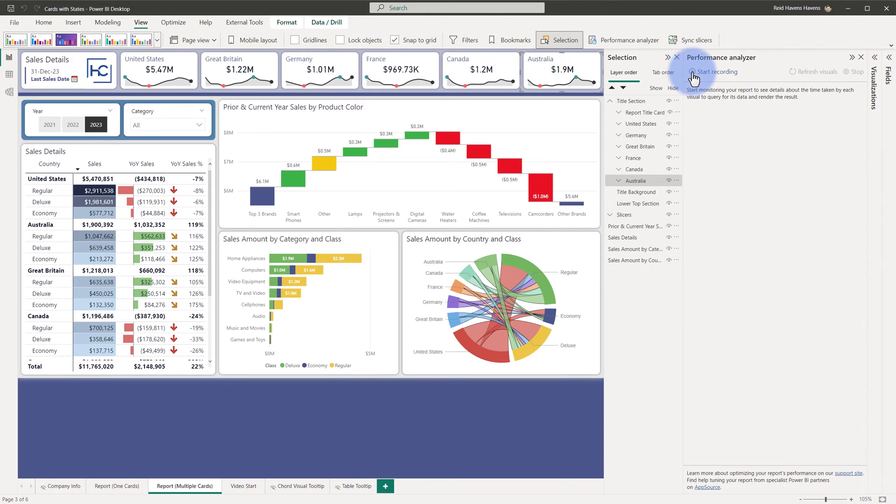
left_click(812, 73)
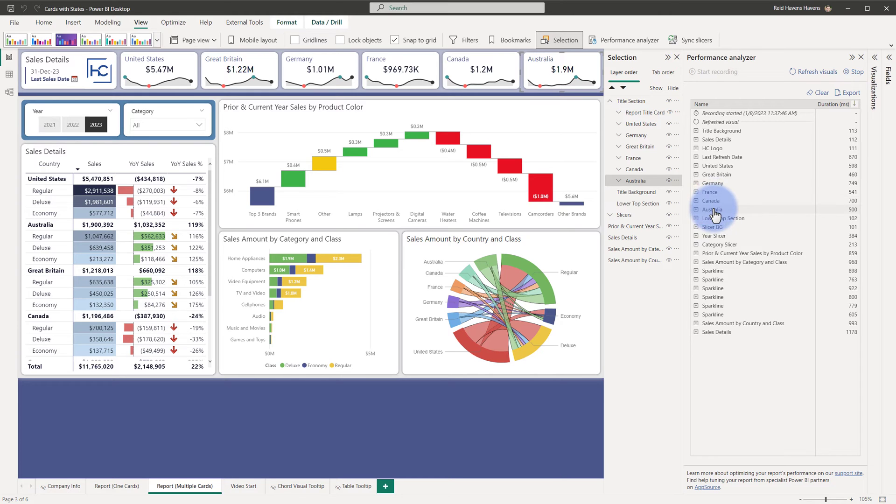
left_click(860, 57)
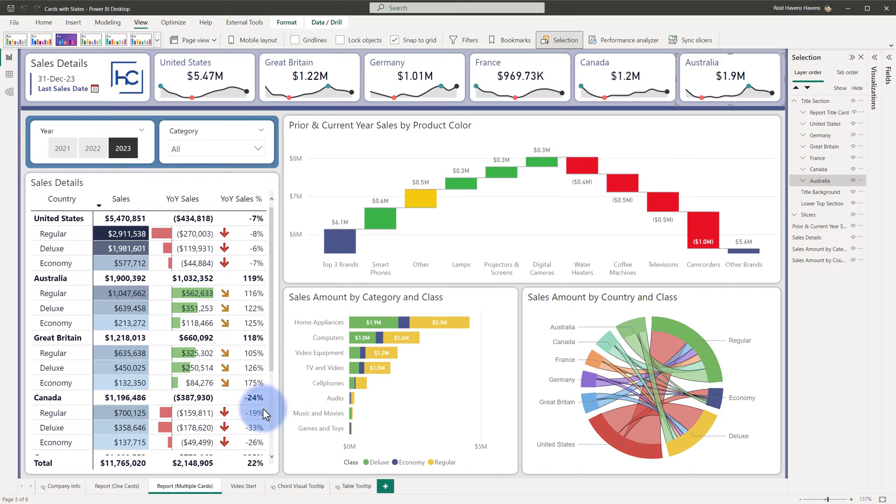
left_click(132, 487)
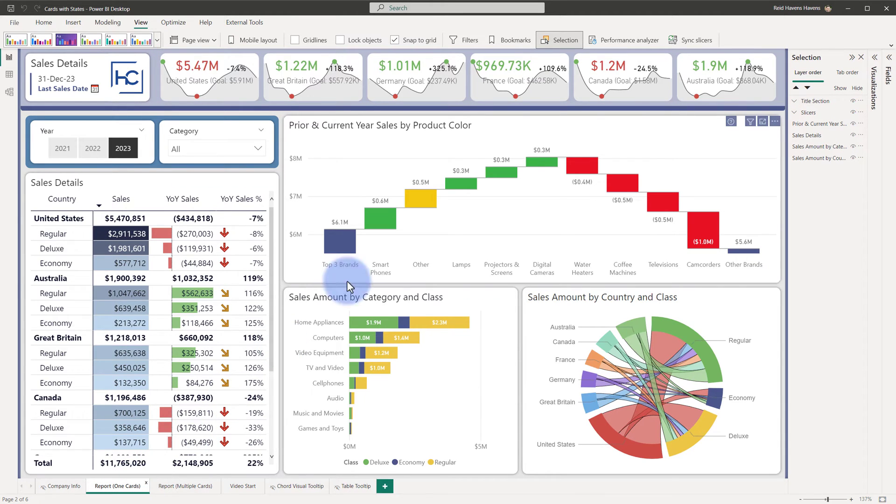
Record One Cards render times, review the Multi-Row KPI Card breakdown, then close both panes.
left_click(599, 41)
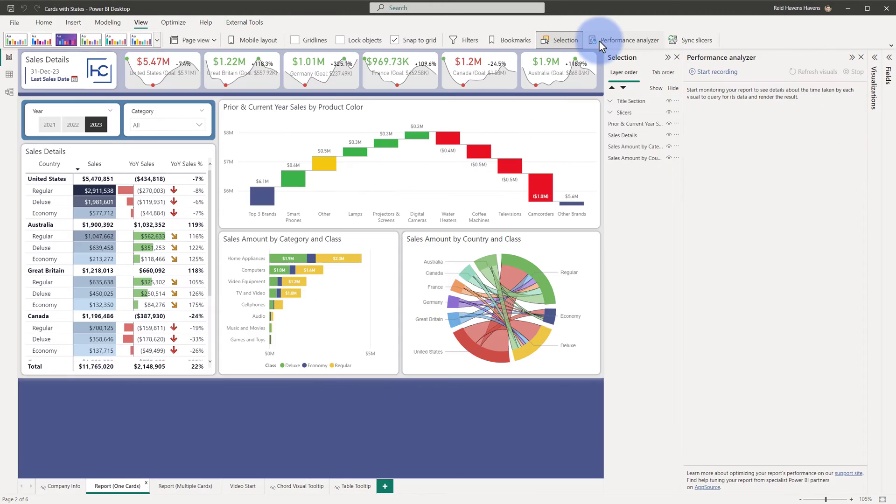
left_click(692, 70)
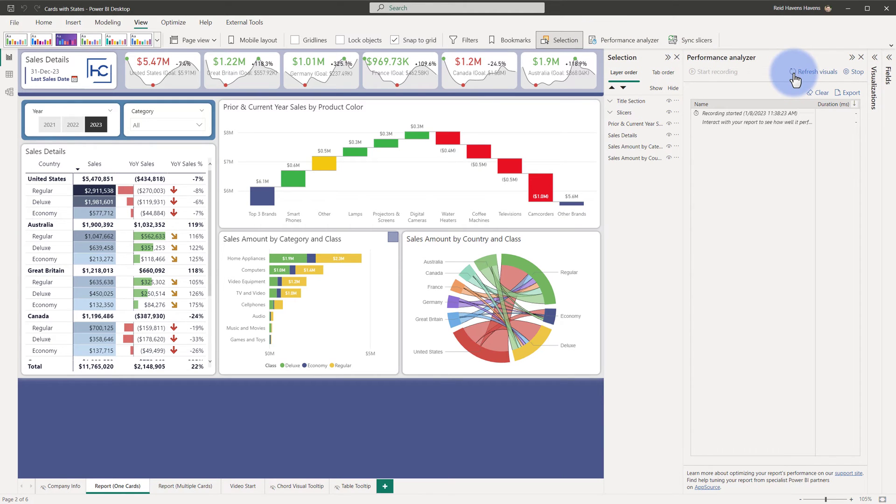
left_click(793, 74)
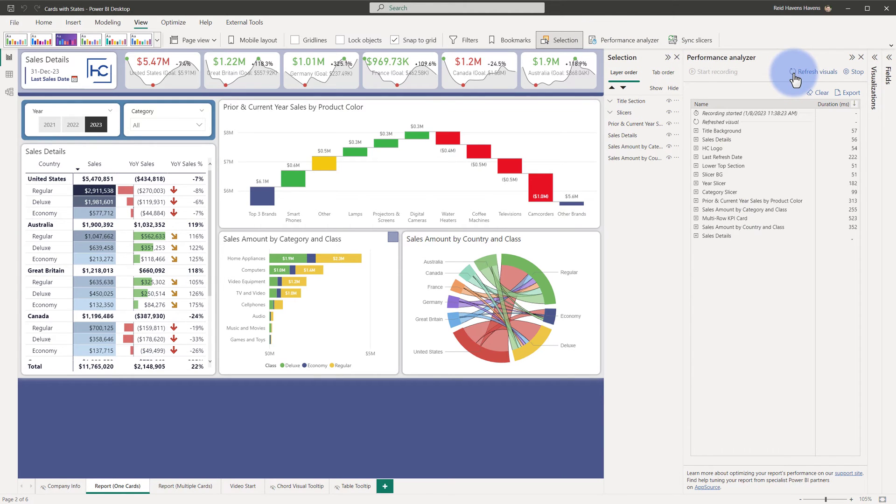
left_click(724, 220)
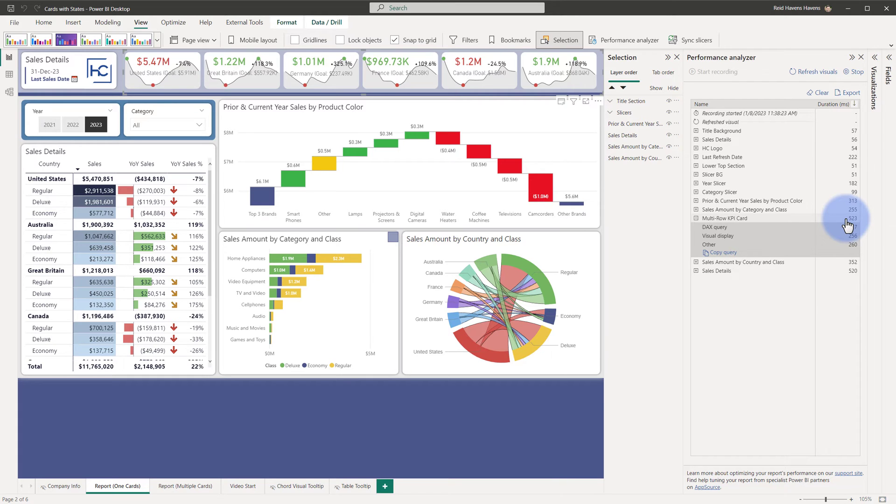
left_click(861, 57)
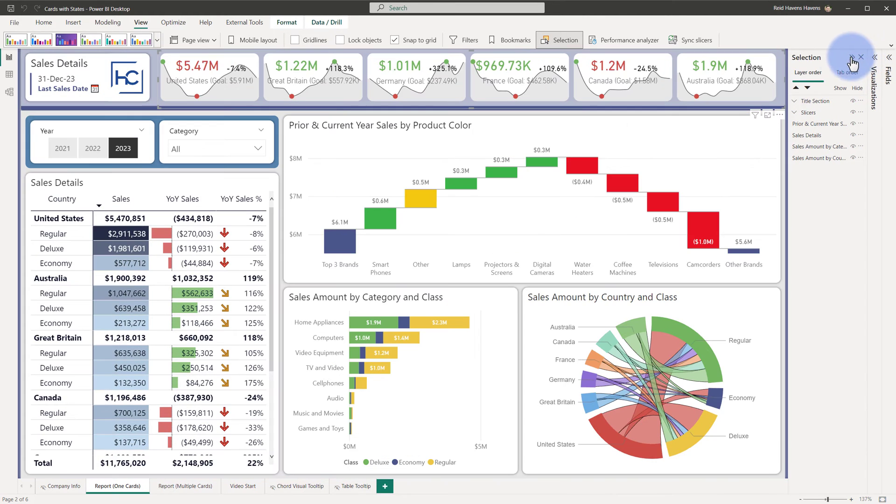
left_click(819, 62)
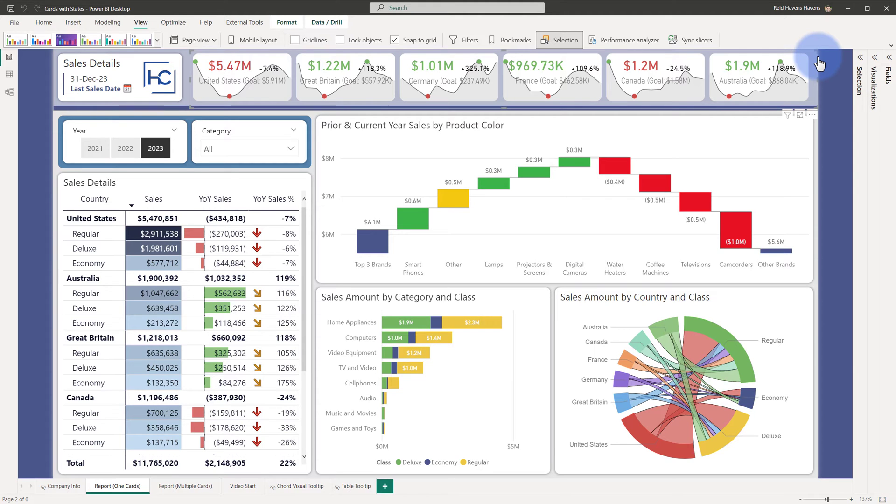
On Video Start, add .Base Sales to the card's Measures and PY Sales to Targets.
left_click(238, 485)
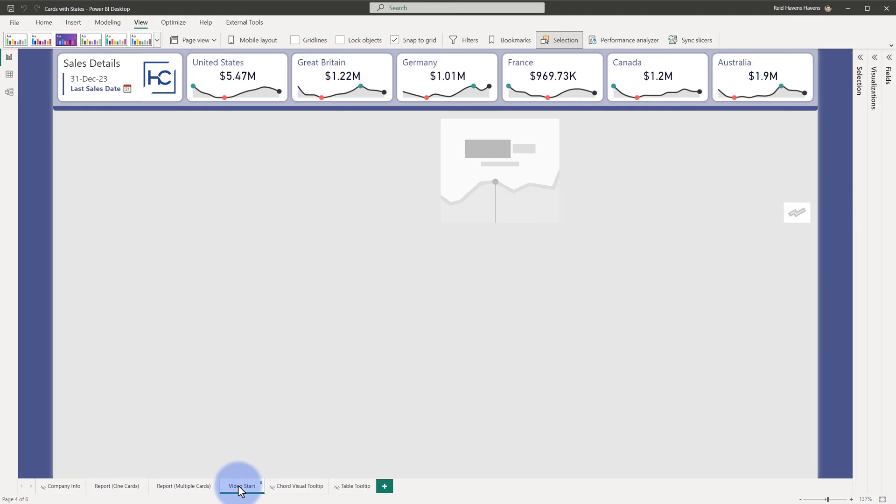
left_click(370, 196)
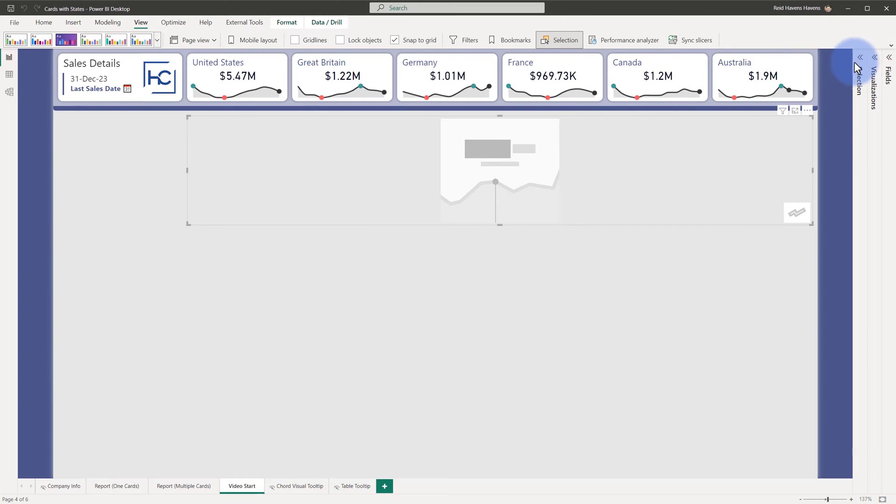
left_click(874, 58)
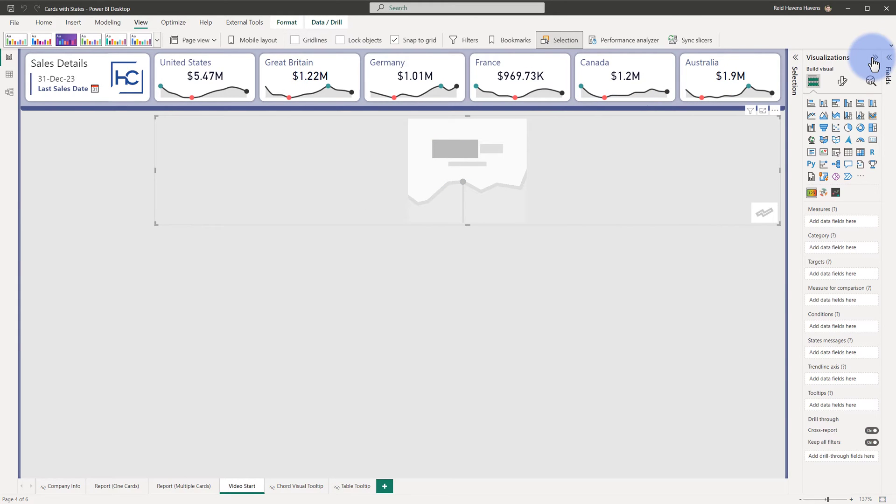
left_click(889, 58)
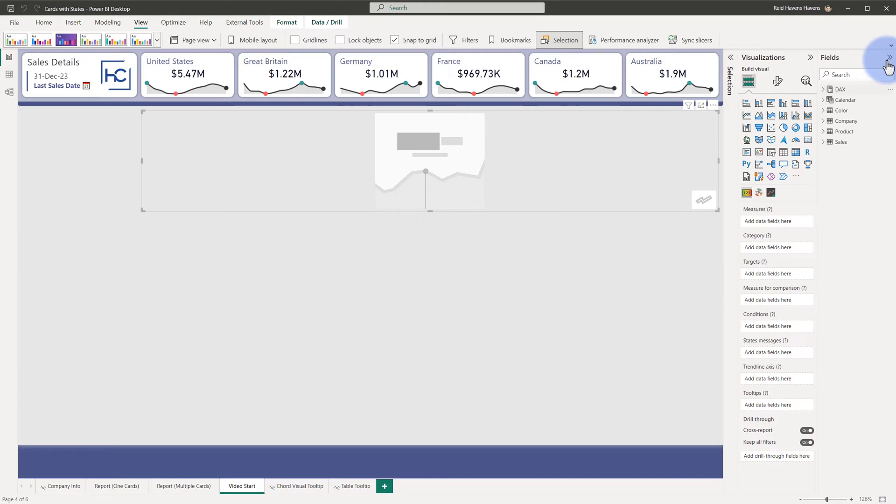
left_click(824, 89)
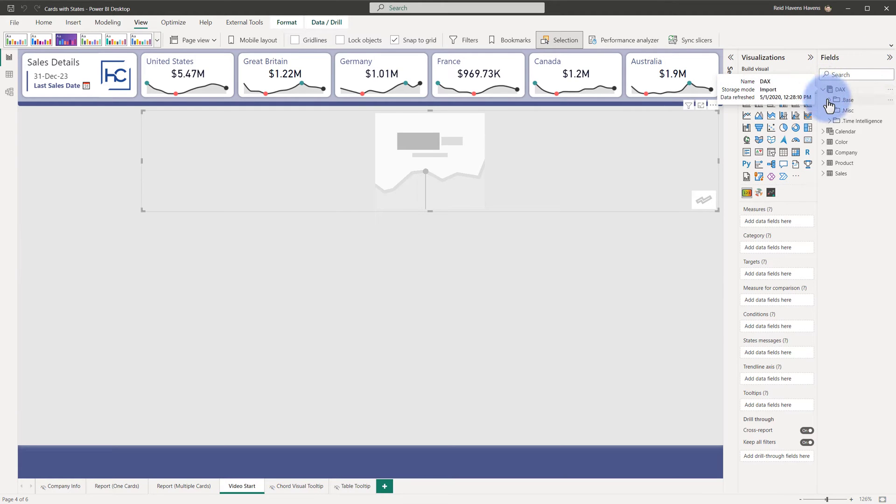
left_click(829, 99)
left_click_drag(861, 121, 768, 221)
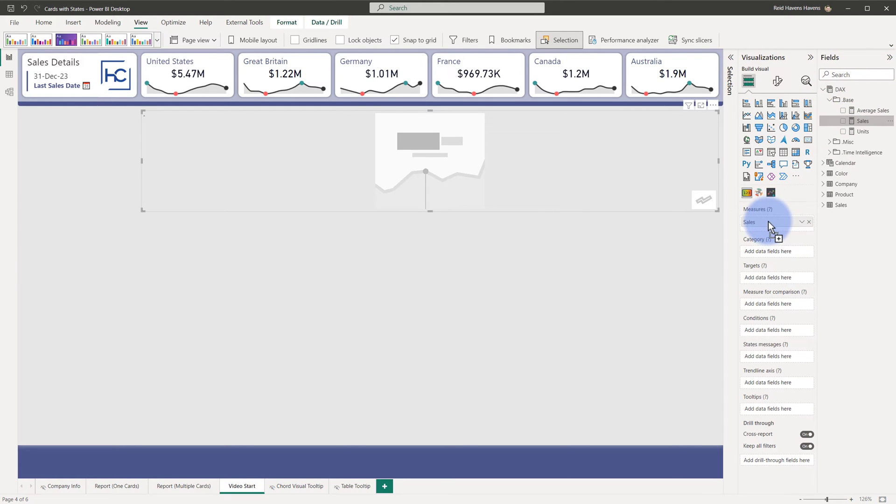
left_click(831, 152)
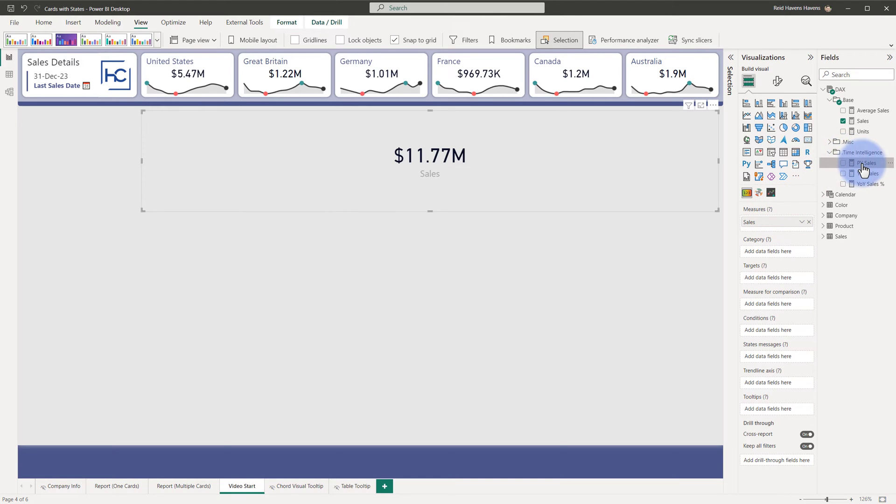
left_click_drag(863, 171, 788, 278)
Briefly show the Year and Category slicers in the Selection pane, then hide them again.
left_click(731, 58)
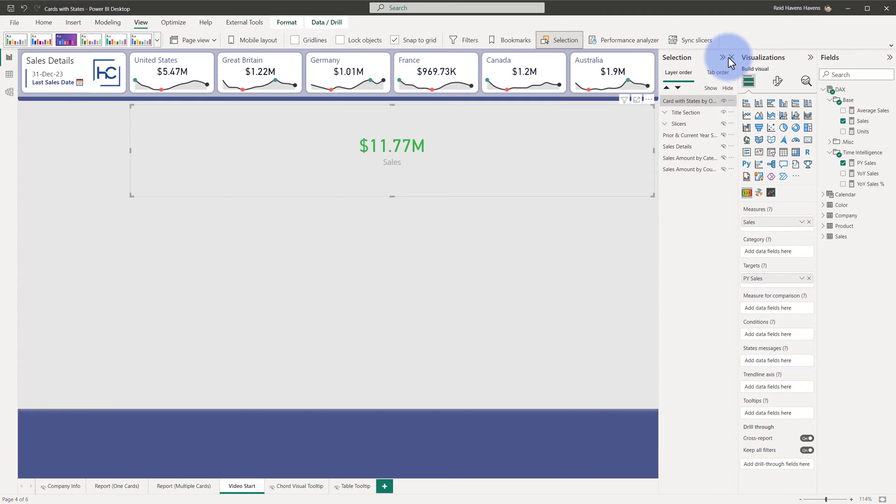
left_click(723, 124)
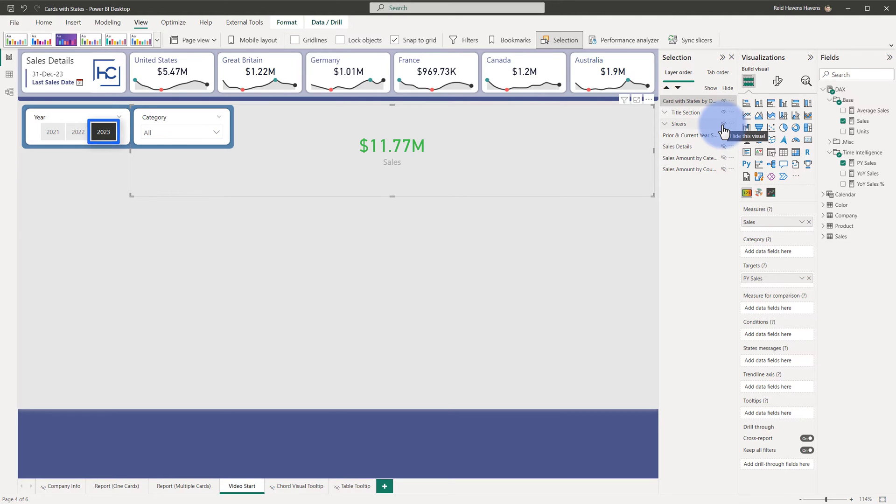
left_click(723, 125)
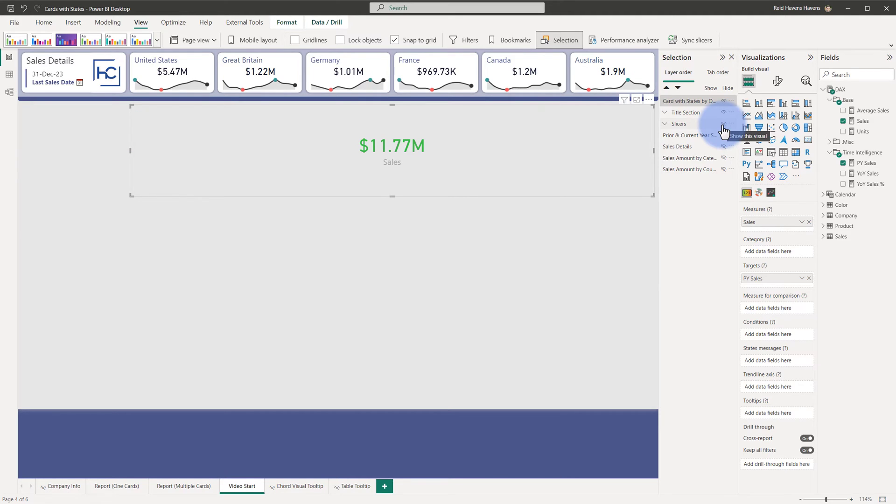
left_click(721, 57)
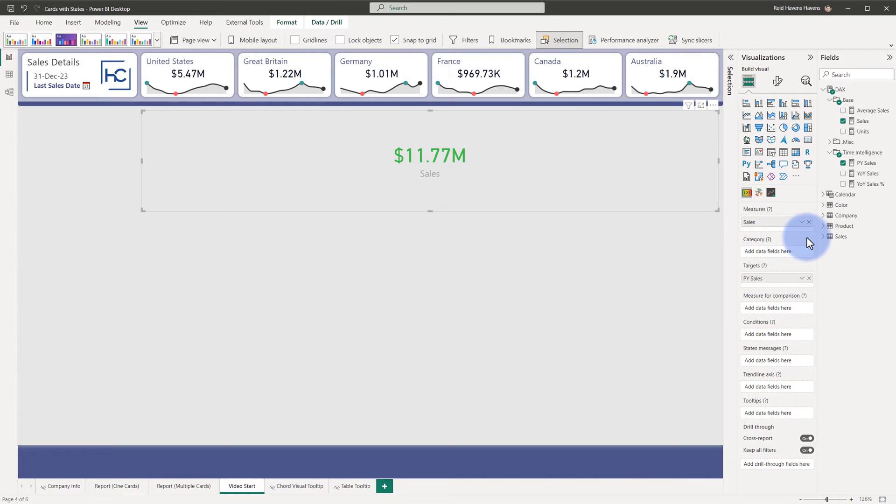
Add Sales table Country to the Category well for six country cards, then follow the free licence link.
left_click(835, 237)
left_click_drag(856, 259, 780, 257)
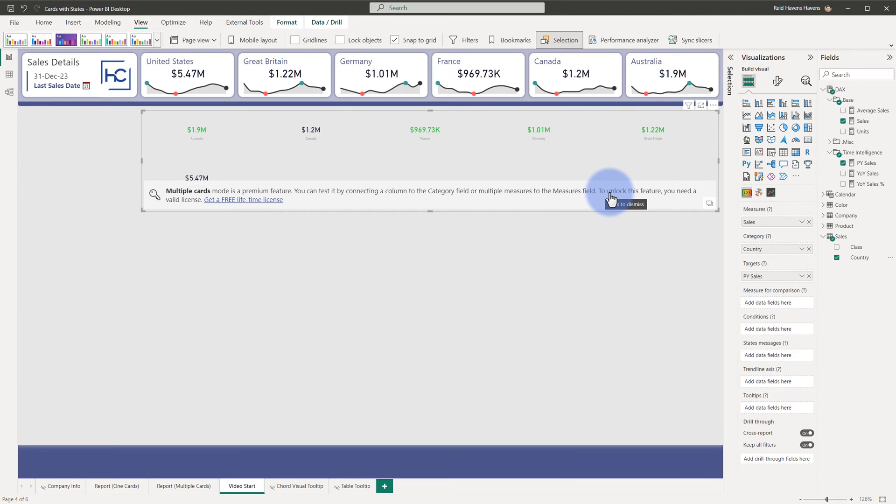
left_click(261, 201)
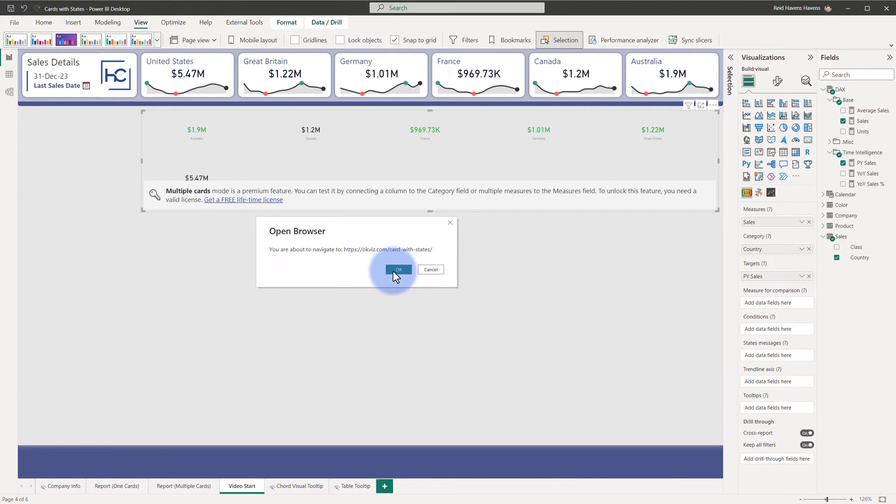
Confirm the Open Browser prompt to view okviz.com's Card with States page.
left_click(397, 270)
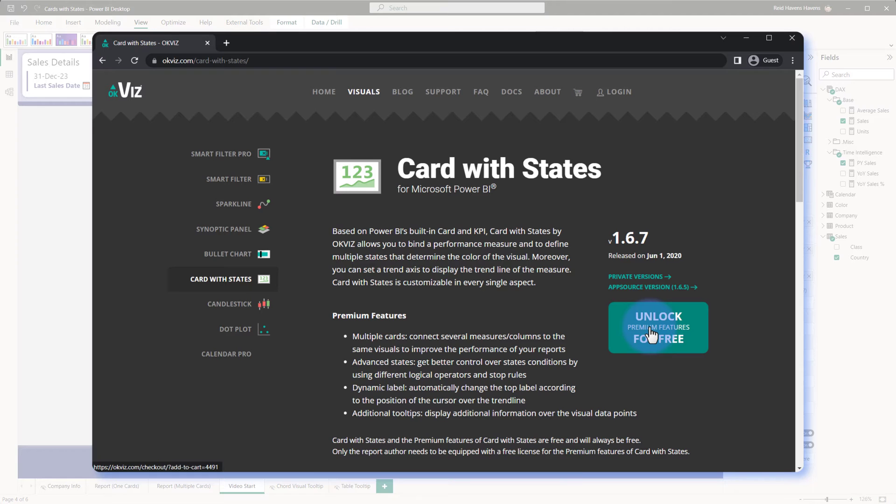
Back in Power BI, toggle the card's Premium format setting on and then off again.
left_click(795, 37)
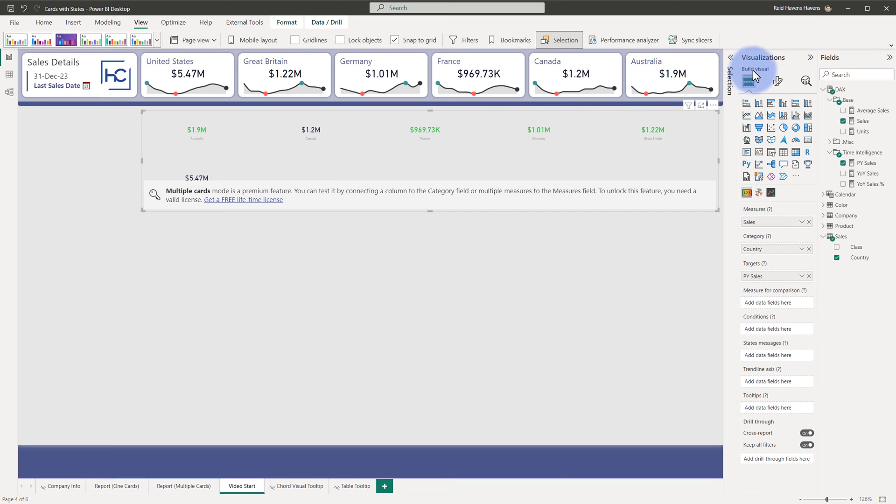
left_click(778, 84)
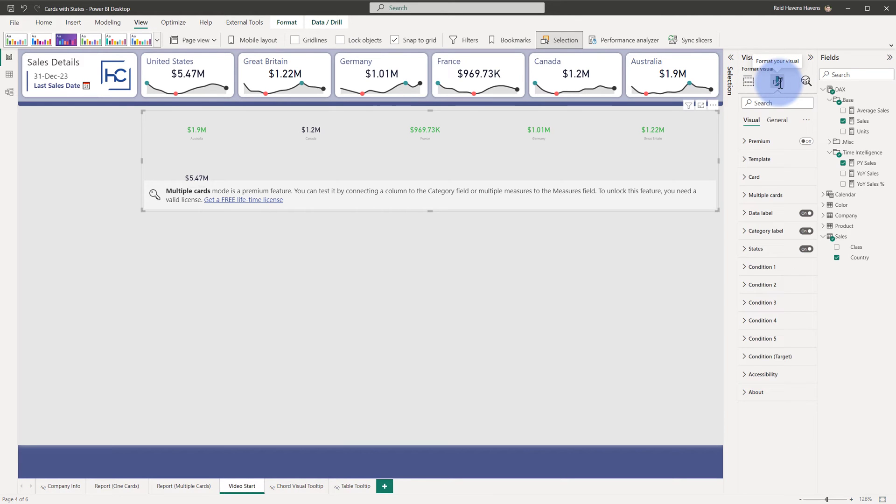
left_click(762, 141)
left_click(806, 142)
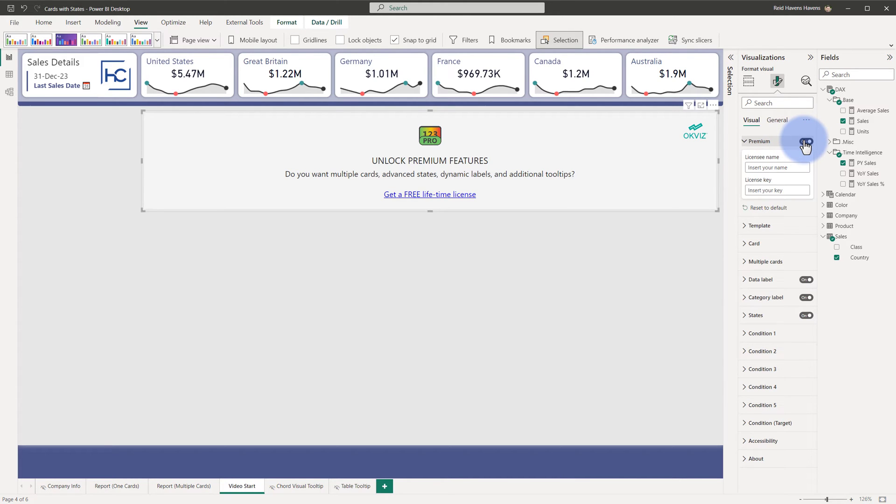
left_click(805, 141)
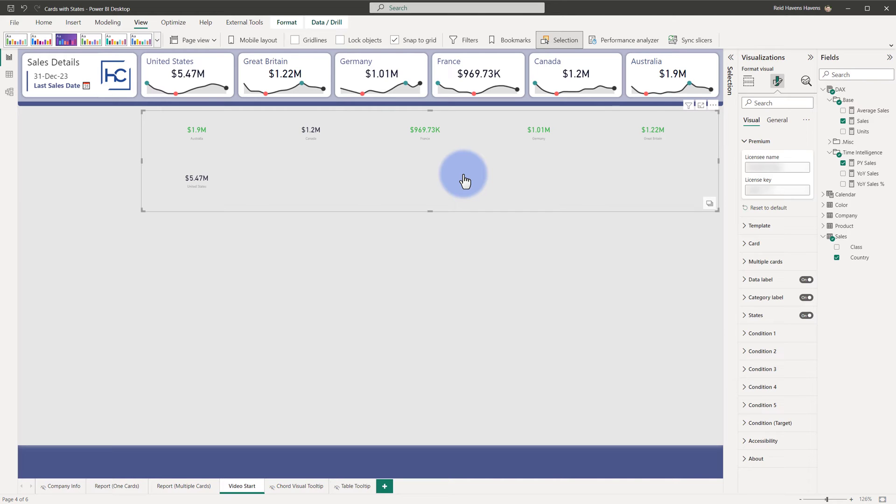
left_click(756, 143)
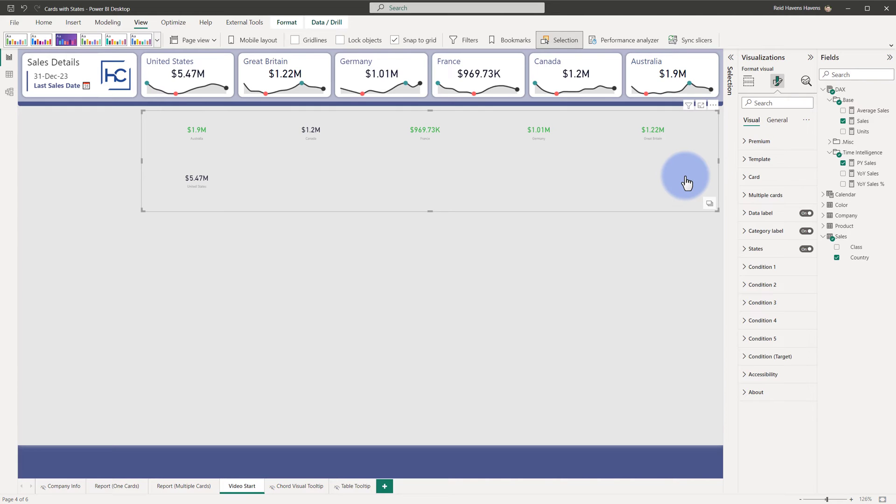
Apply the Change over target template from the card template gallery.
left_click(710, 206)
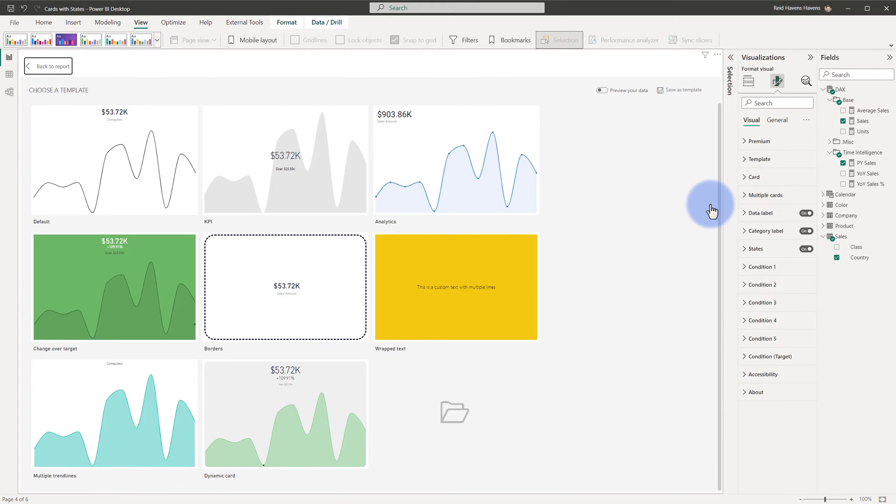
left_click(163, 269)
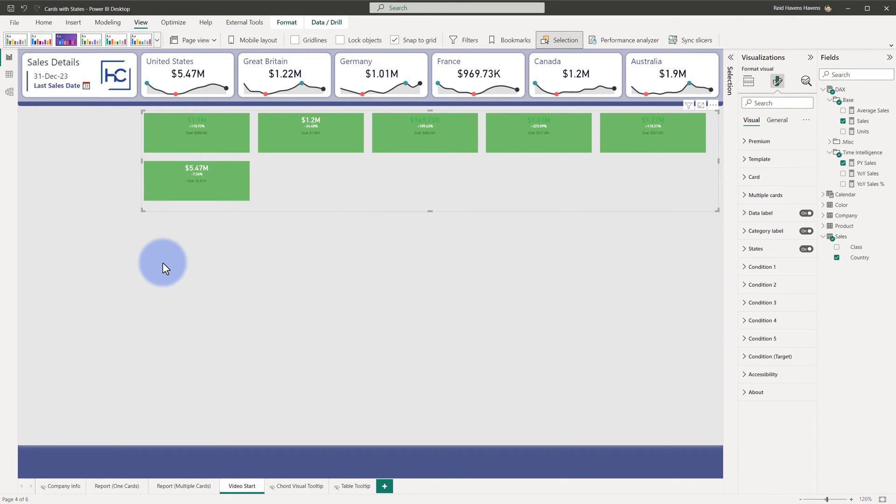
Set the Card background colour to White and the corner radius to 8.
left_click(744, 177)
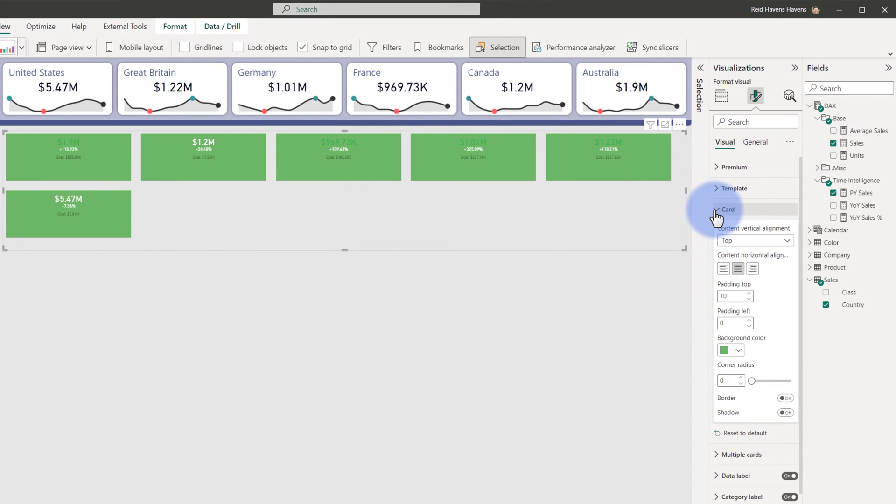
left_click(735, 356)
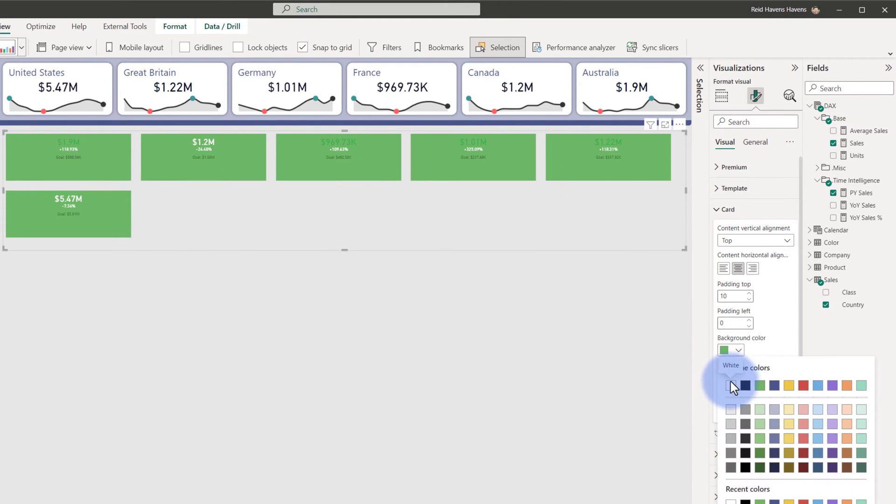
left_click(730, 380)
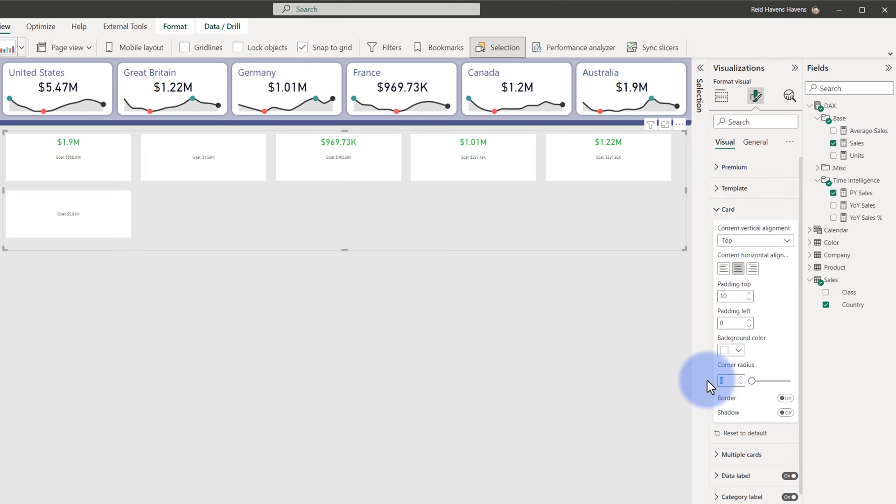
type("8")
left_click(728, 213)
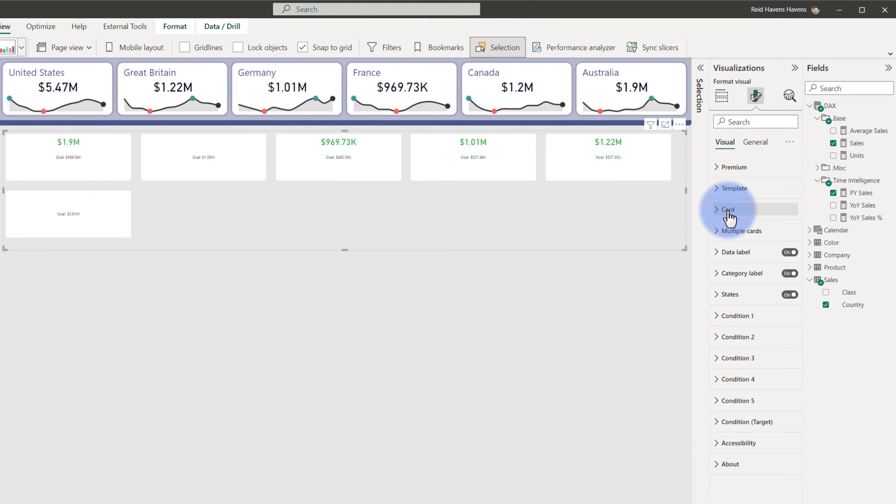
Set Multiple cards to 6 per row, Automatically resize off and spacing 8.
left_click(731, 233)
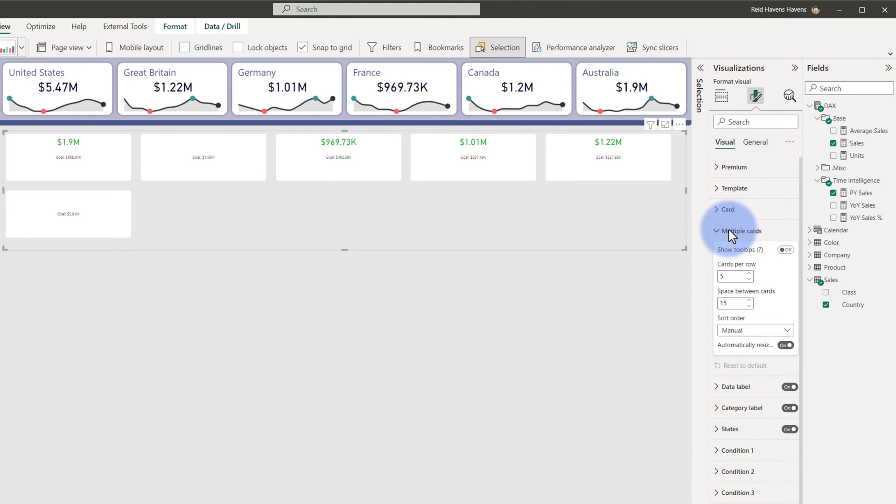
left_click(749, 274)
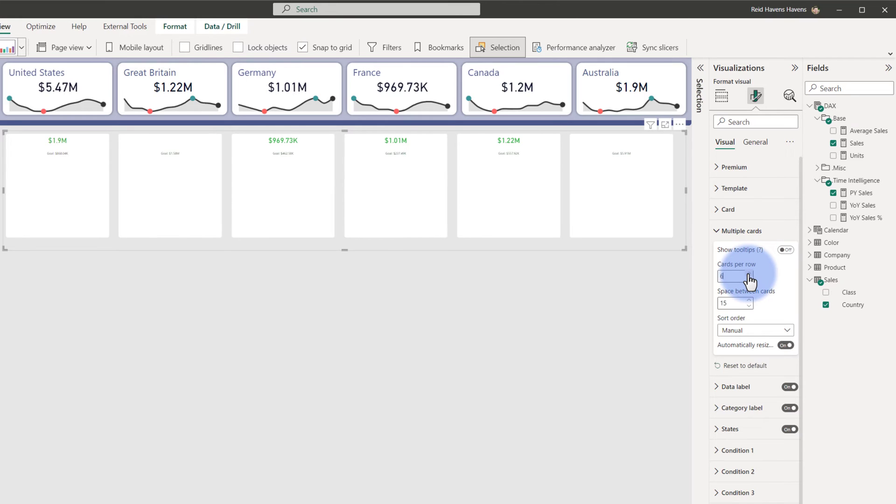
left_click(785, 345)
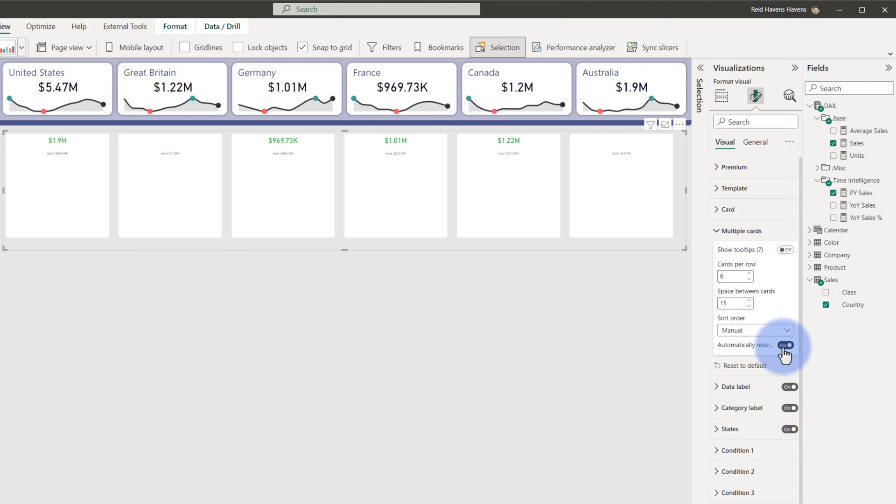
left_click(786, 345)
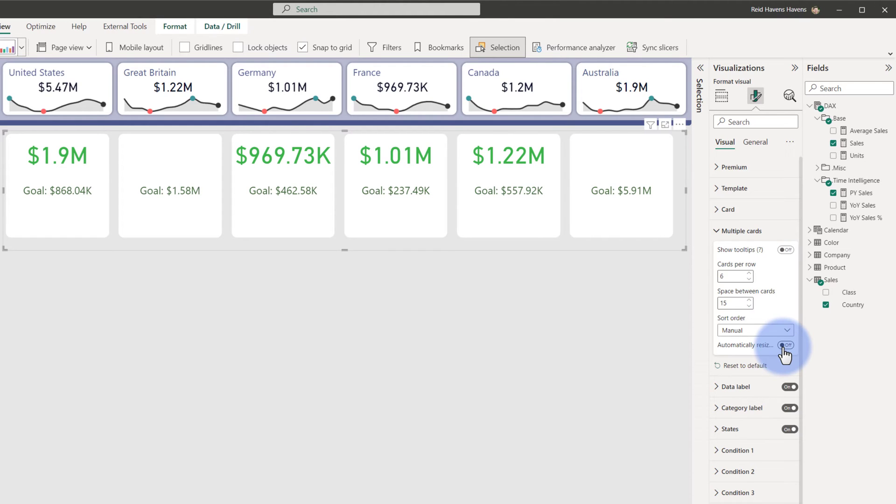
double_click(732, 303)
type("8")
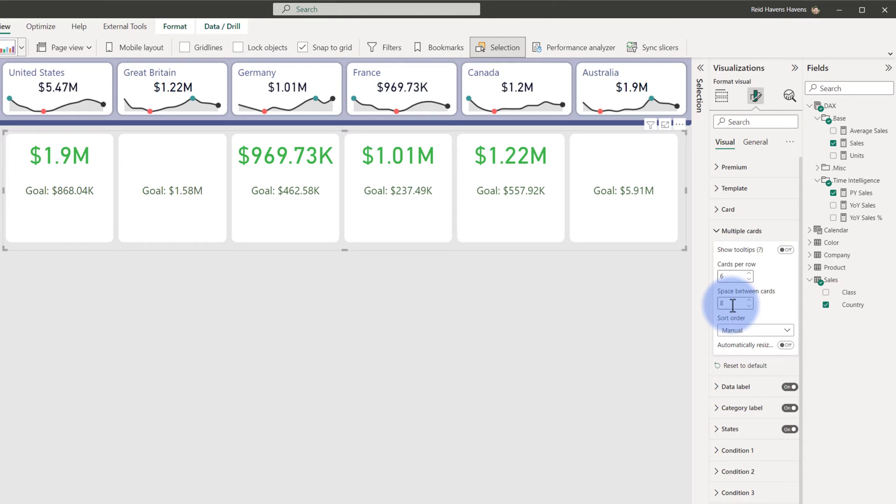
Set the card data label values to text size 19 in a dark colour.
left_click(721, 231)
left_click(721, 252)
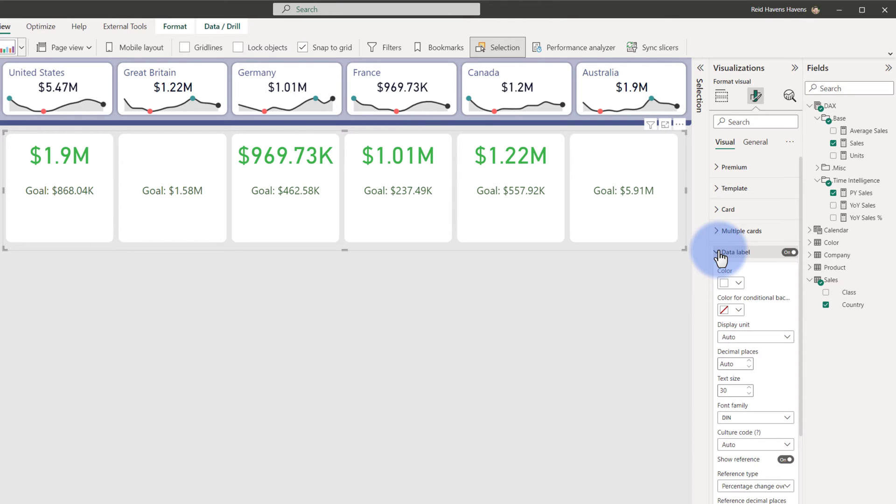
left_click_drag(735, 390, 717, 397)
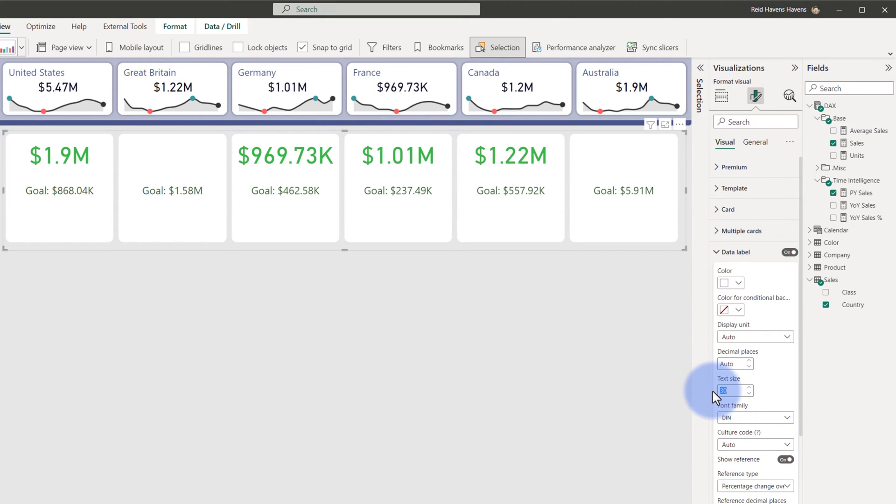
type("19")
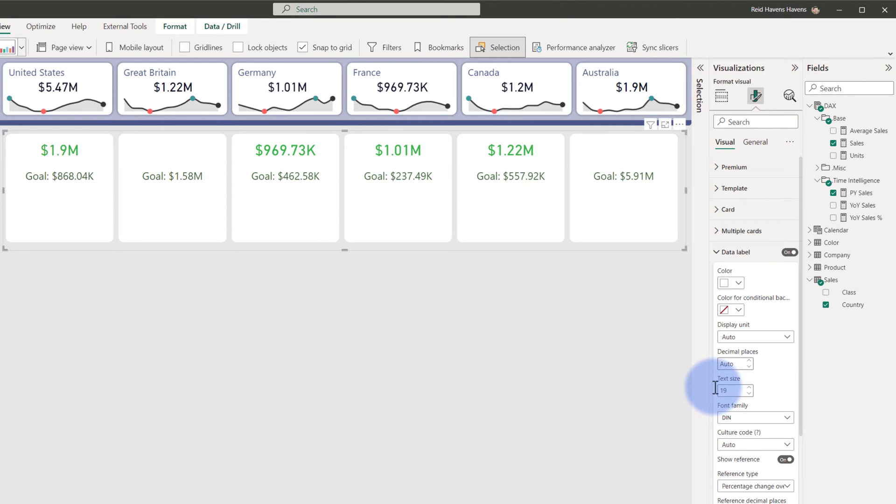
left_click(734, 283)
left_click(745, 375)
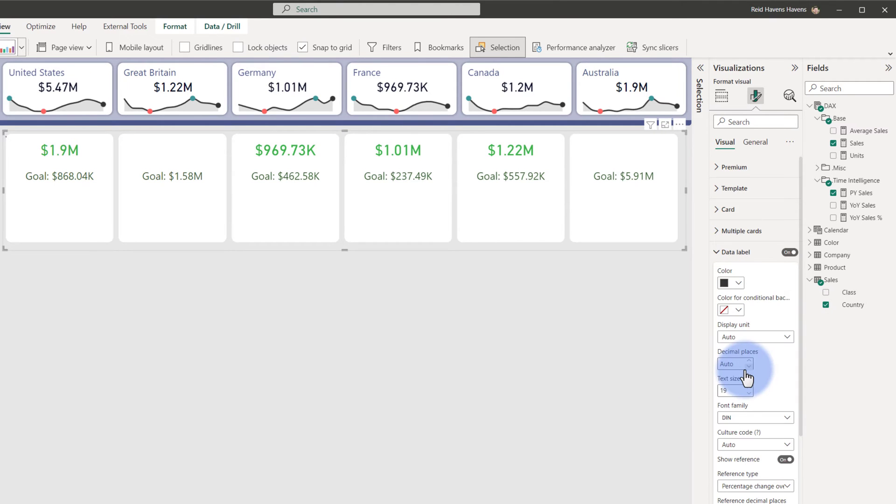
Show the percentage change to the right of values at 56% size with 1 decimal place.
scroll(746, 373, "down", 2)
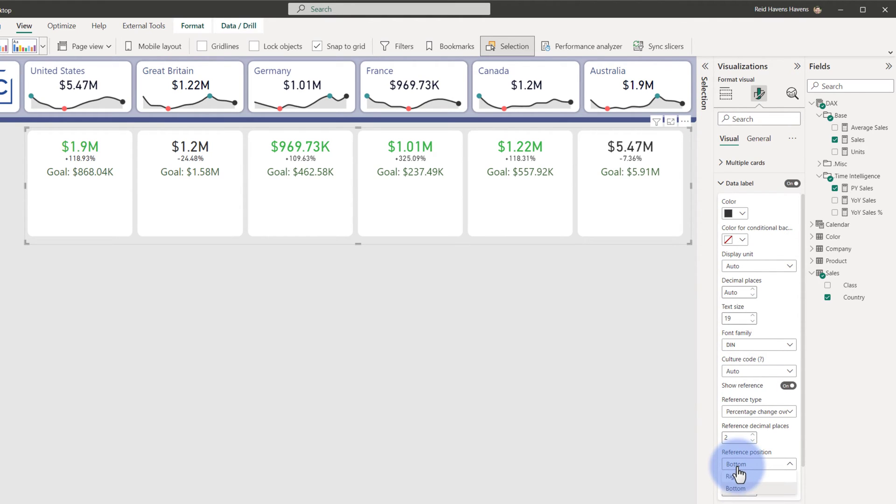
left_click(737, 471)
left_click(736, 476)
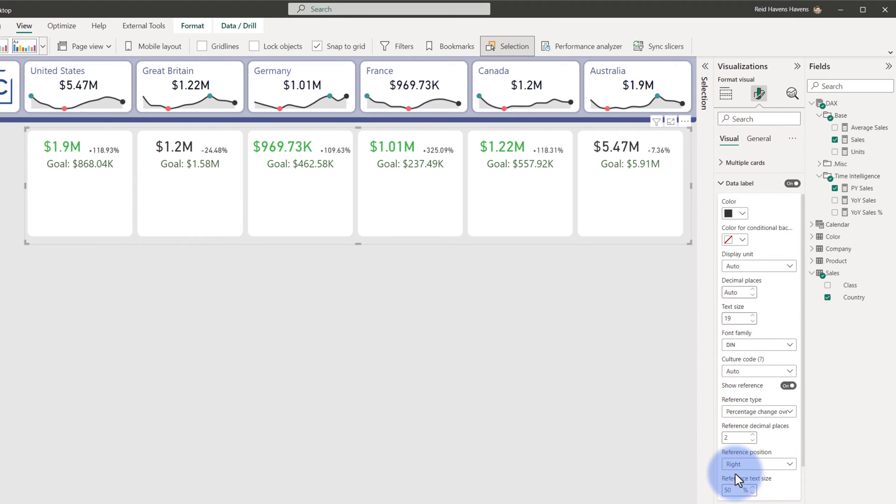
left_click_drag(735, 490, 717, 489)
type("56")
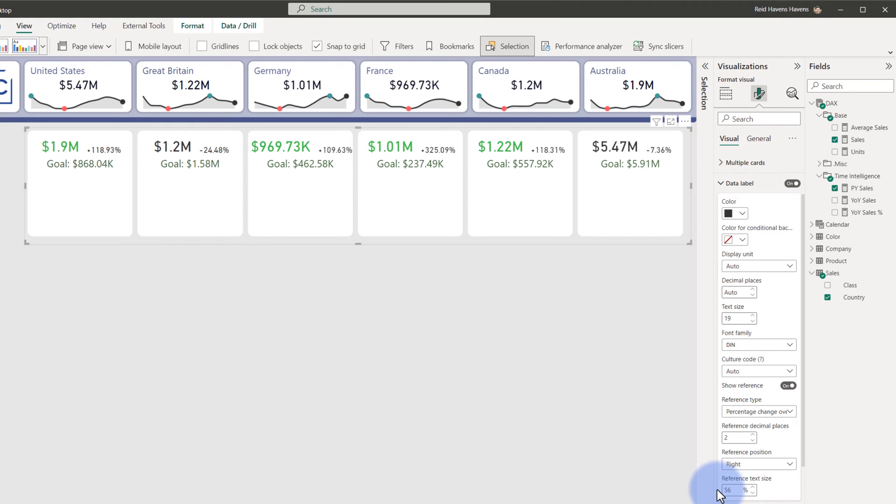
left_click(752, 441)
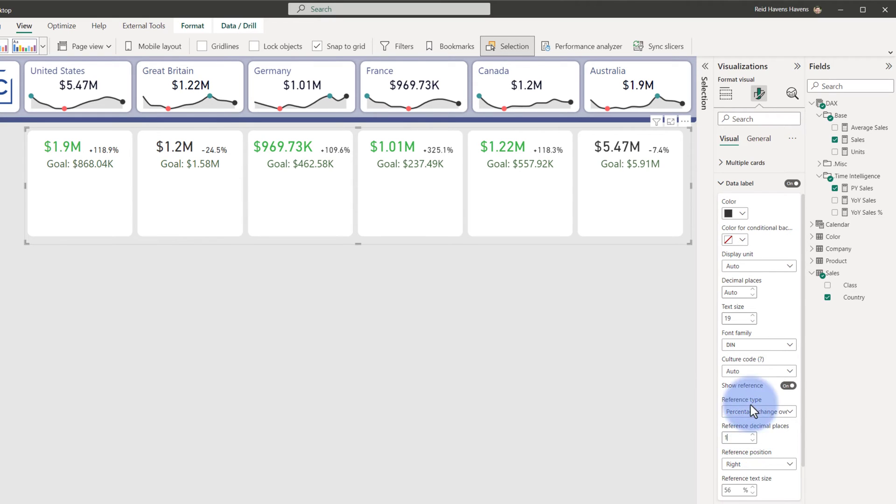
Set the Category label Display option to Custom text.
left_click(741, 184)
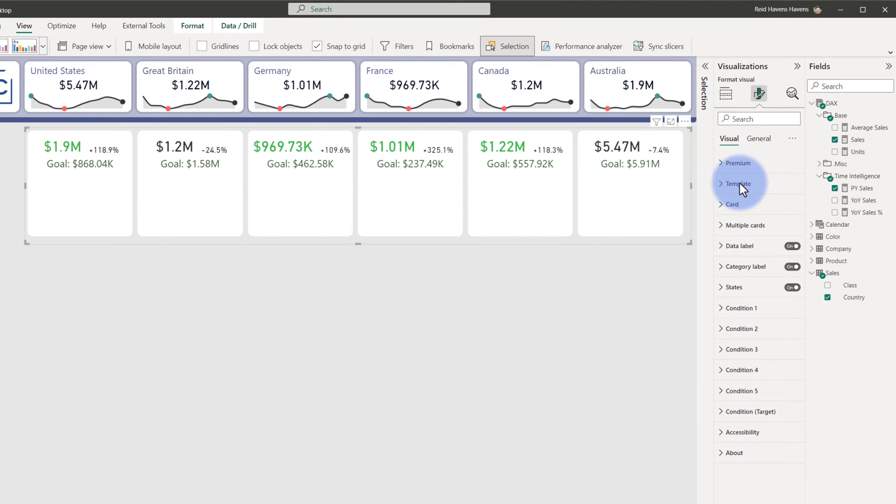
left_click(731, 270)
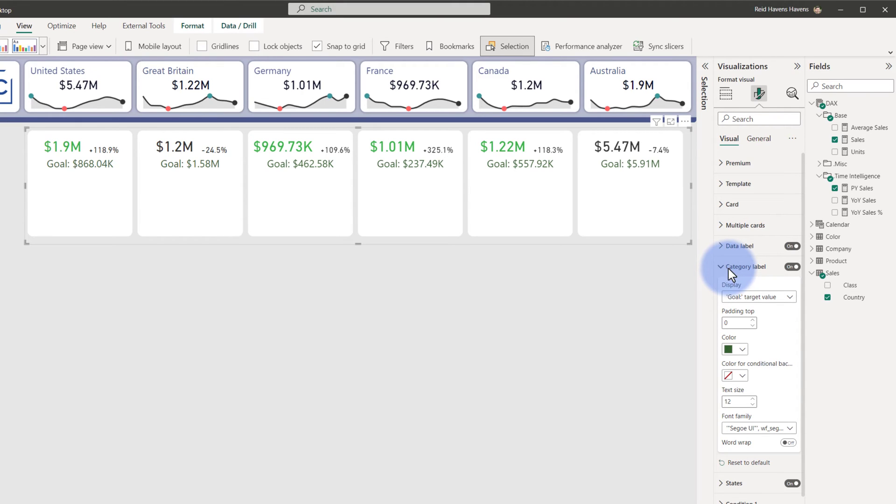
left_click(741, 301)
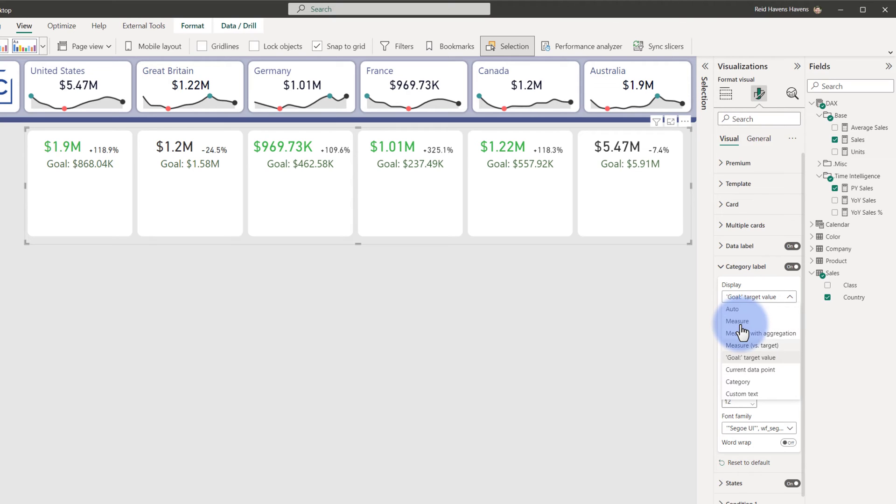
left_click(736, 394)
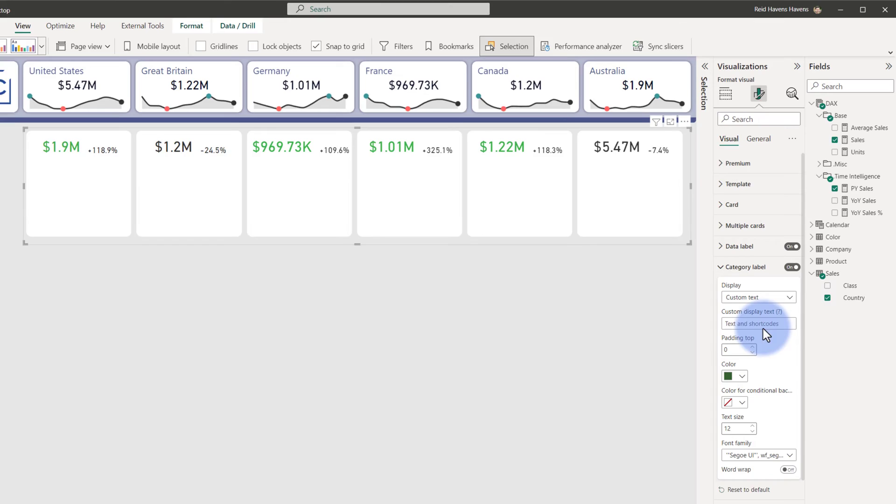
mouse_move(779, 311)
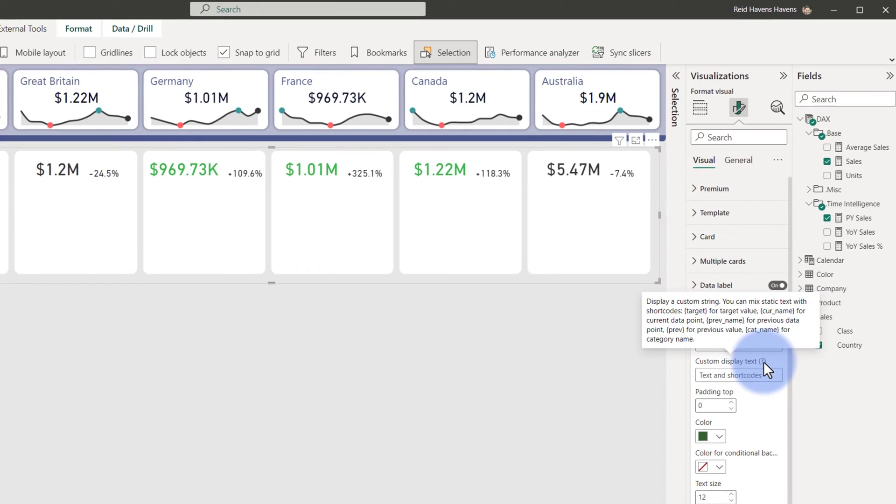
Paste a custom category label combining the category name with its Goal {target} value.
left_click(751, 379)
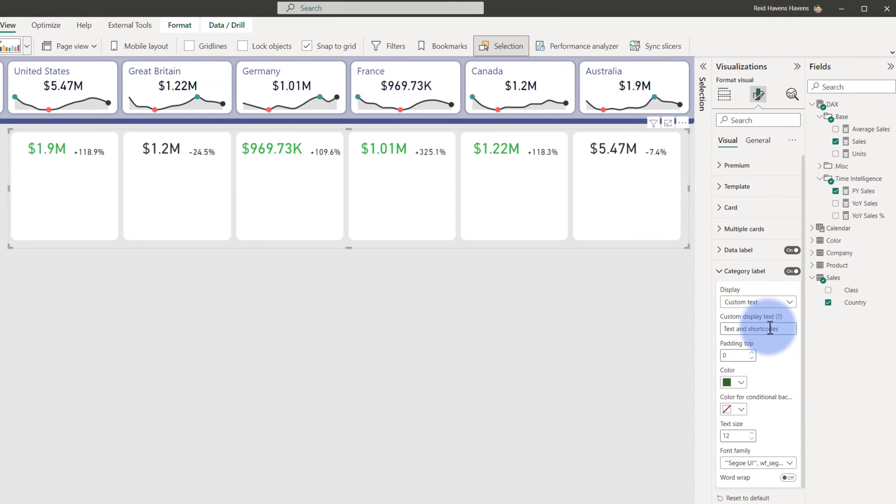
type("{cat_name} (Goal: {target})")
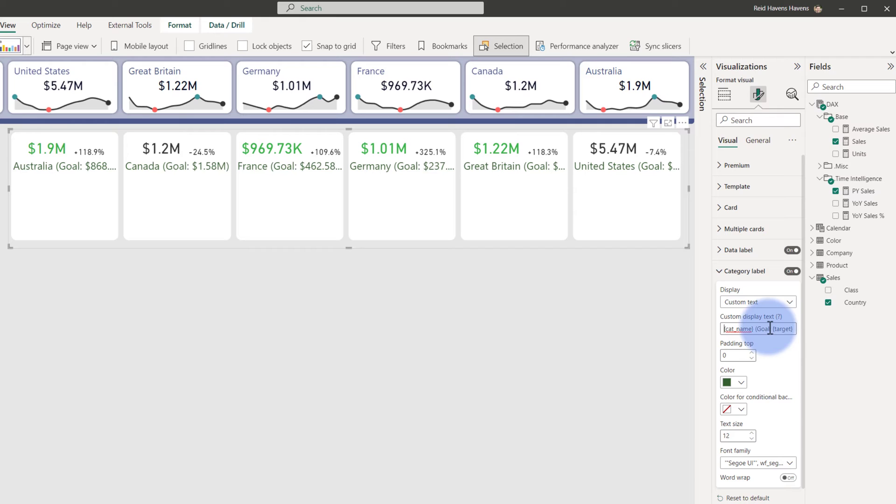
left_click_drag(753, 329, 724, 331)
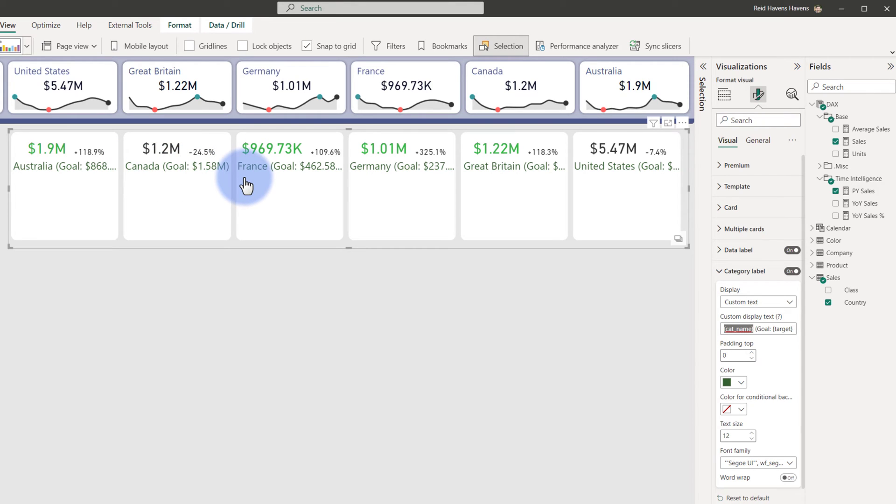
left_click(754, 329)
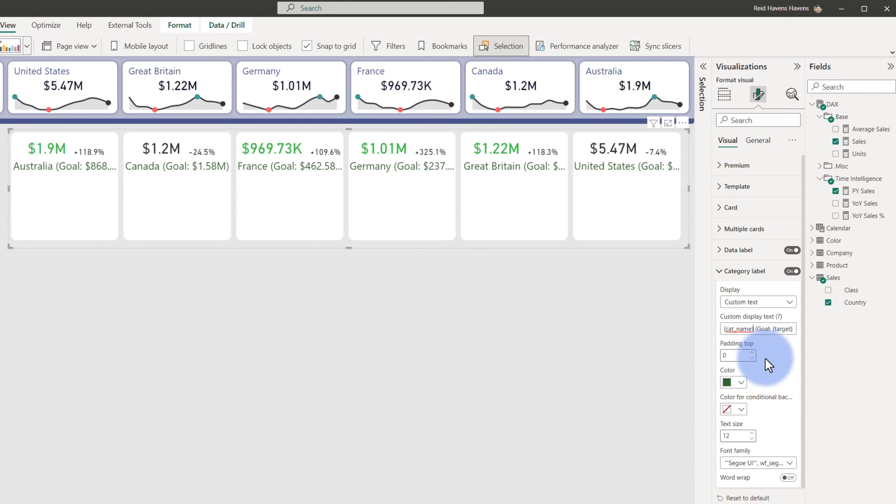
key("shift+Right")
key("shift+Right")
key("shift+Right")
key("shift+Right")
key("shift+Right")
key("Right")
key("shift+Right")
key("shift+Right")
key("shift+Right")
key("shift+Right")
key("shift+Right")
key("shift+Right")
key("shift+Right")
key("shift+Right")
key("Right")
key("Right")
Set the category label text size to 9 and its colour to dark grey.
double_click(738, 435)
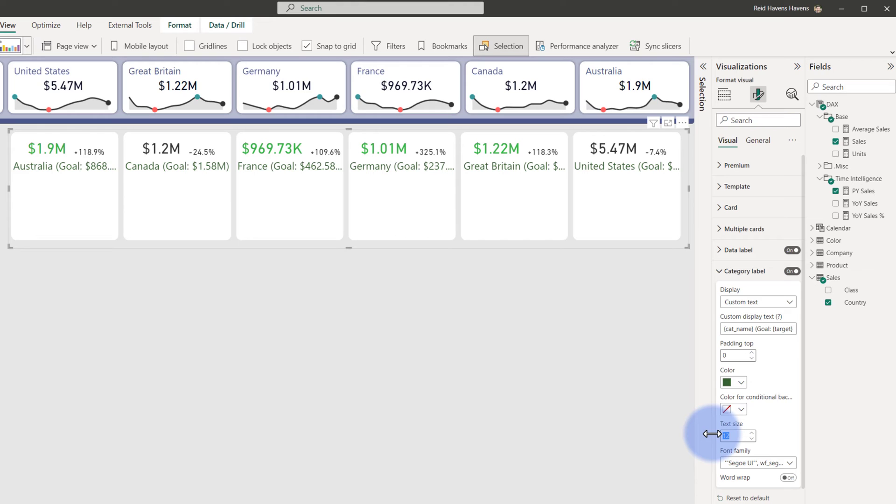
type("9")
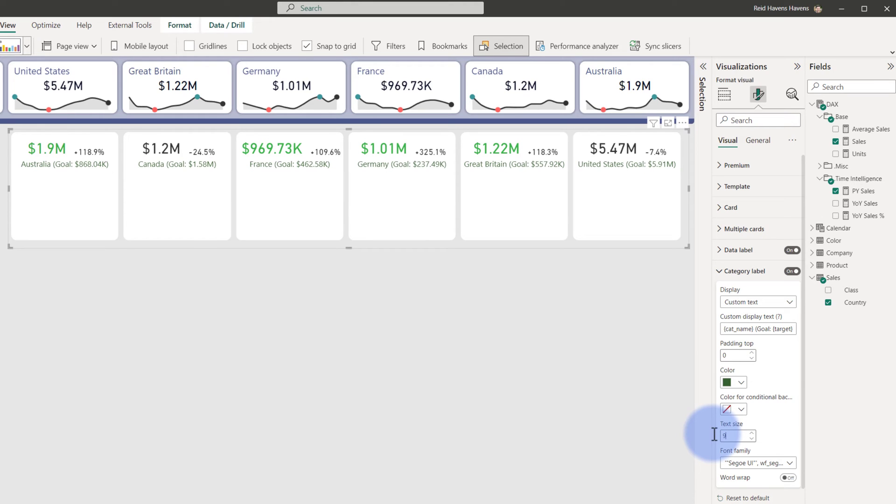
left_click(740, 382)
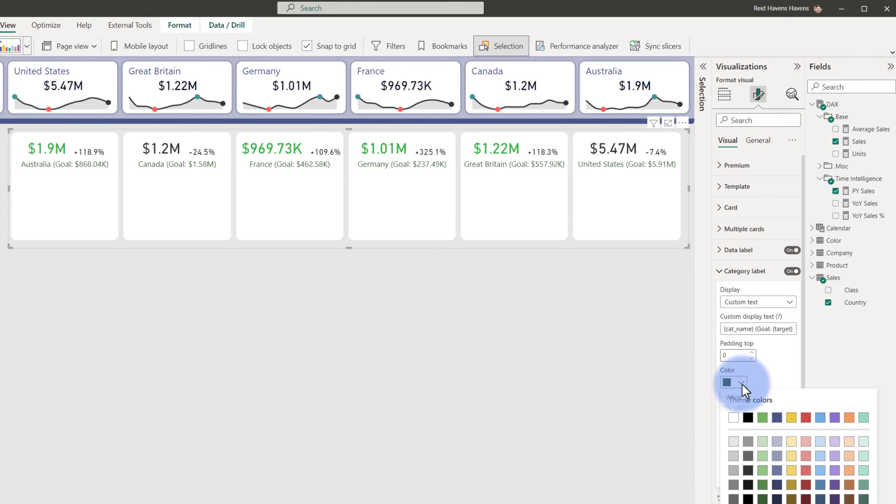
left_click(734, 499)
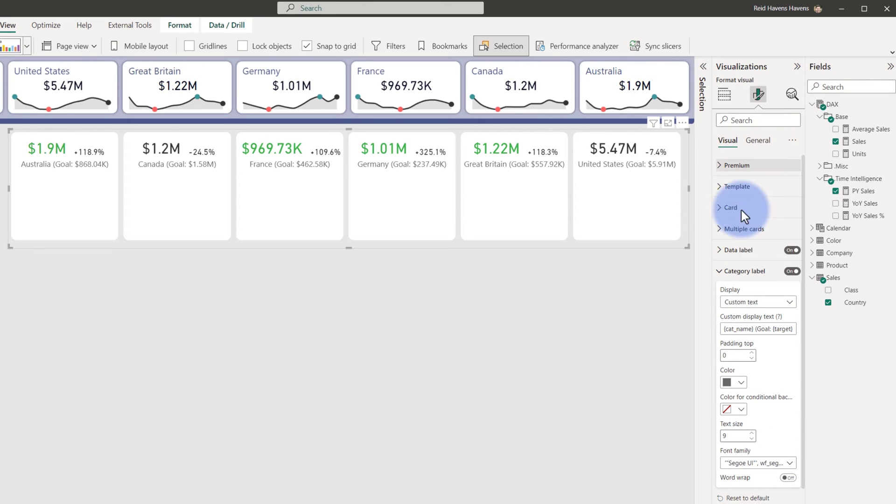
Put the Calendar table's Month Year column on the cards' Trendline axis.
left_click(725, 96)
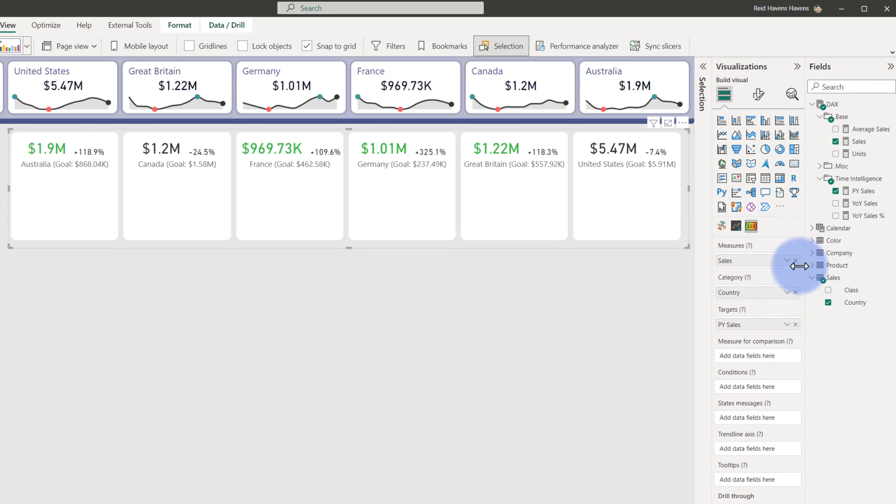
left_click(813, 229)
left_click(821, 242)
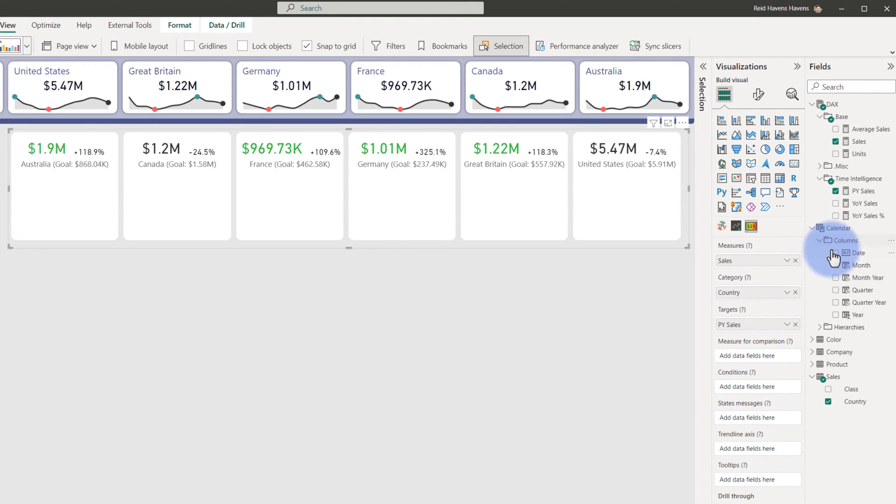
left_click_drag(863, 279, 761, 453)
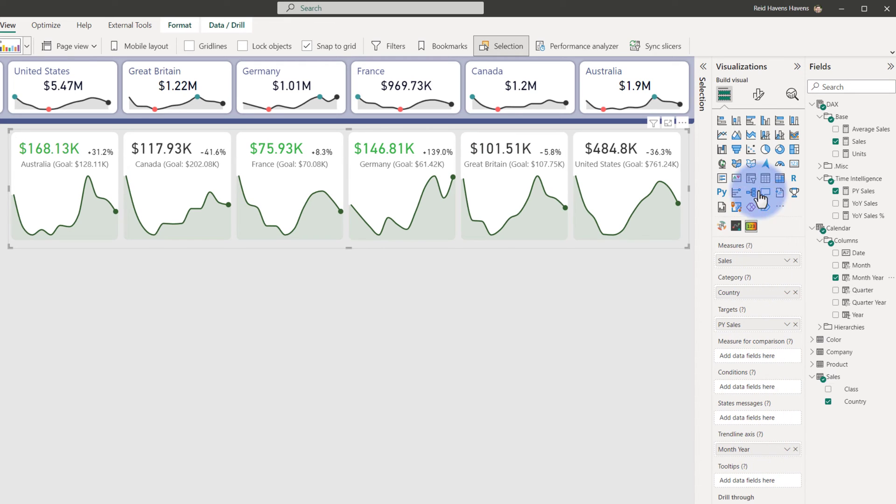
left_click(758, 96)
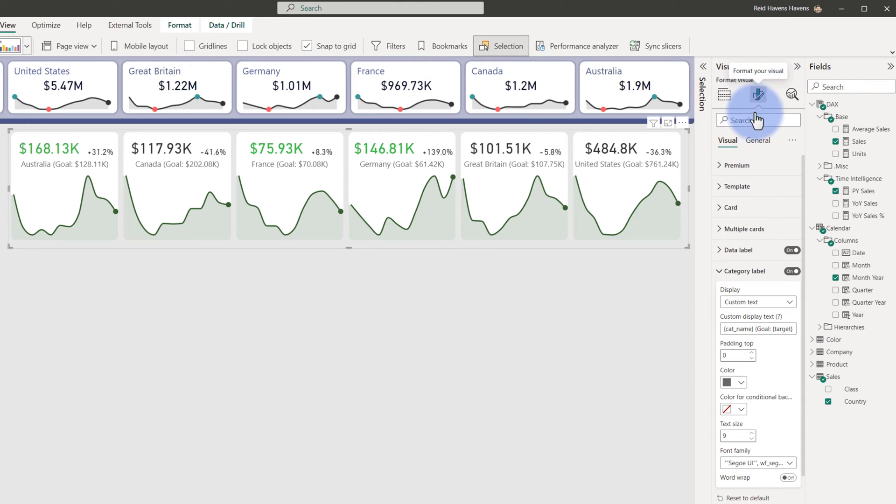
left_click(732, 272)
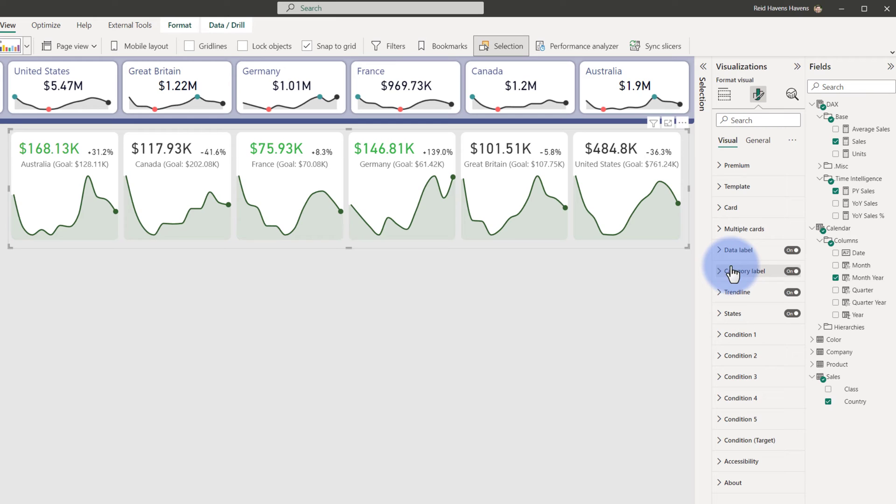
Shorten the country cards visual and make the sparklines fill the full card space.
left_click(729, 291)
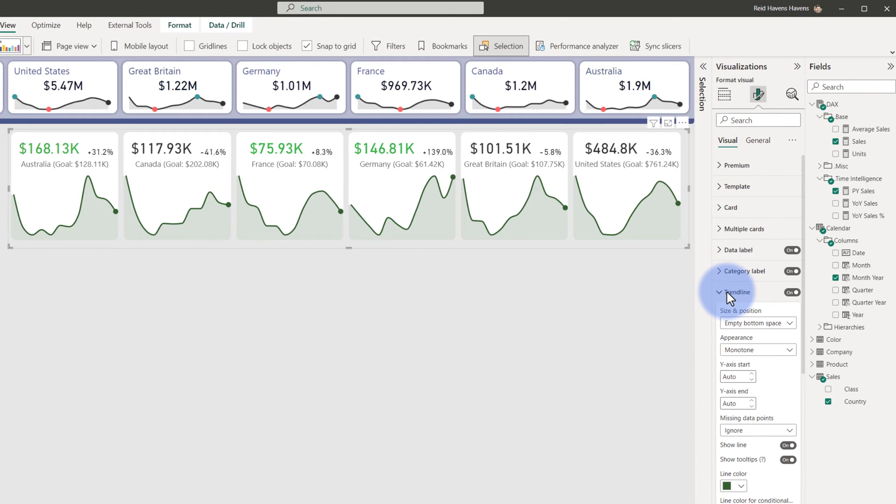
left_click(349, 239)
left_click_drag(348, 236, 350, 206)
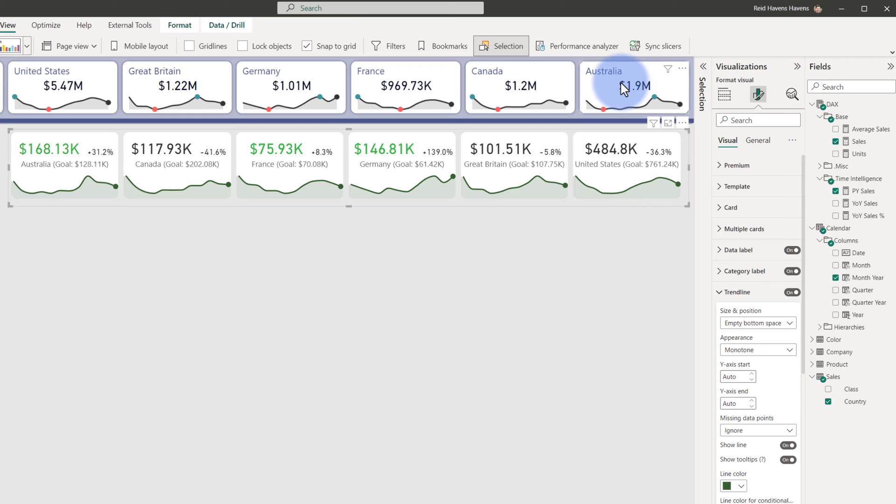
left_click(775, 323)
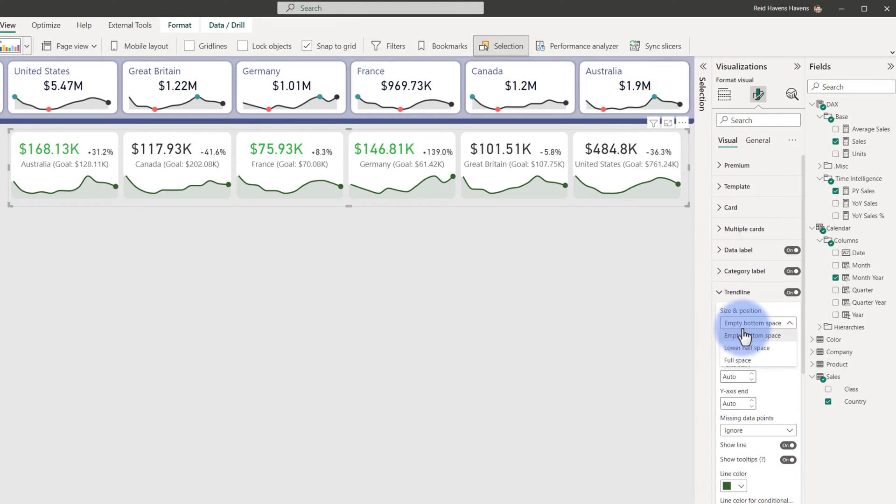
left_click(731, 364)
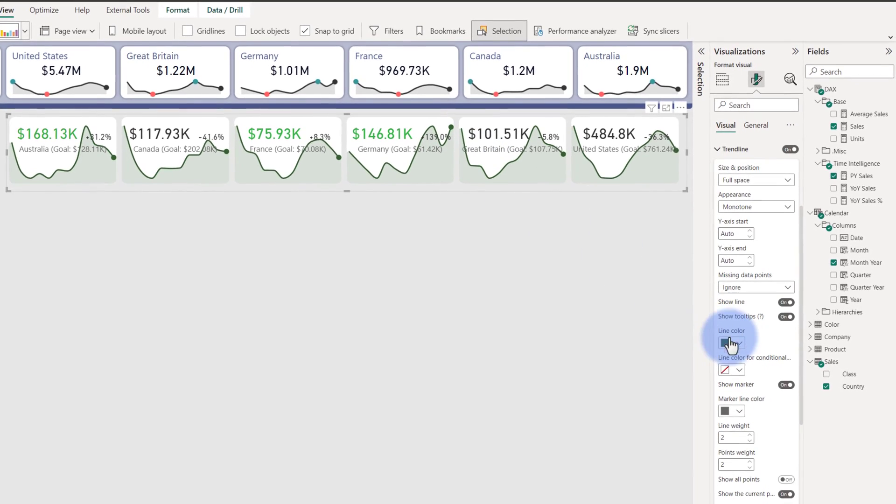
Make the sparkline lines darker grey at weight 1 with black markers.
left_click(740, 360)
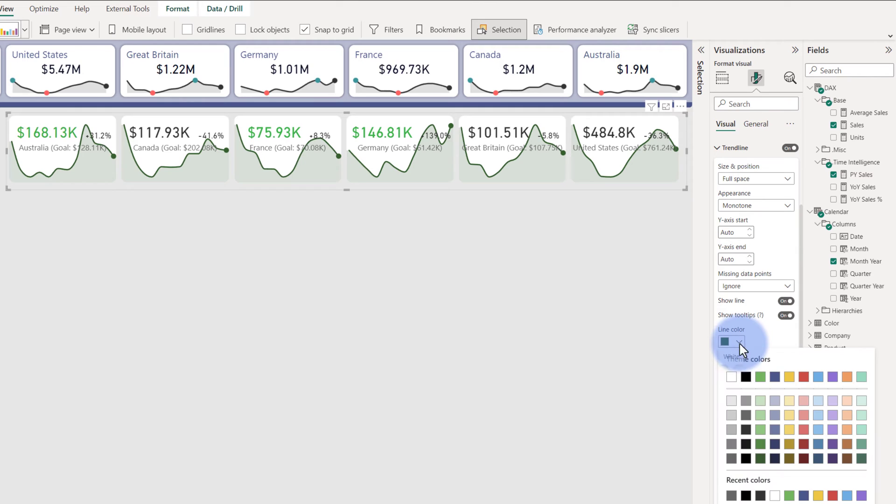
left_click(746, 423)
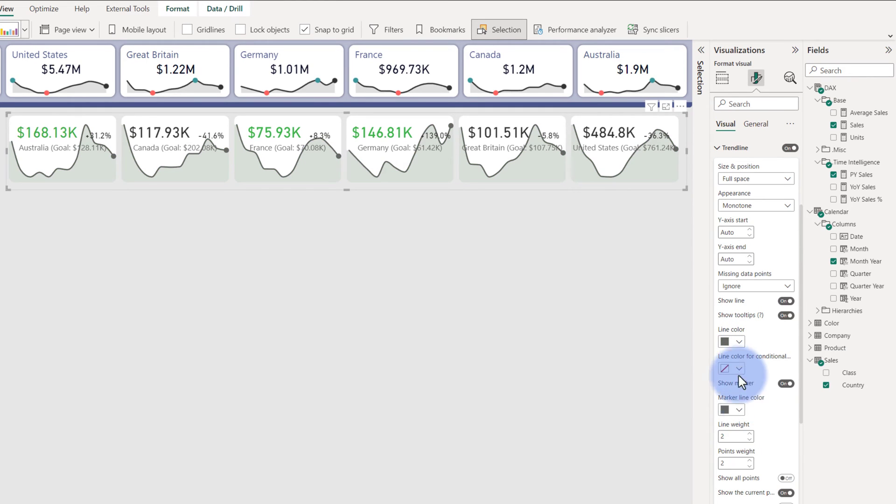
left_click(732, 341)
left_click(746, 430)
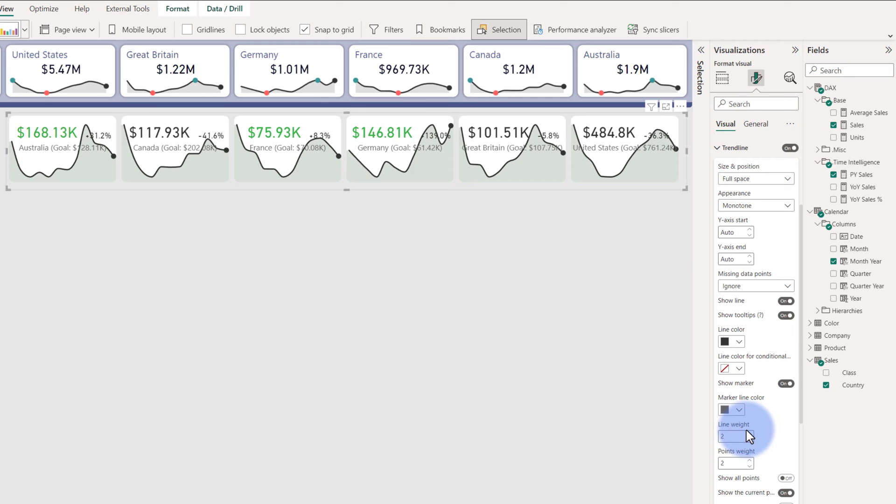
left_click(749, 439)
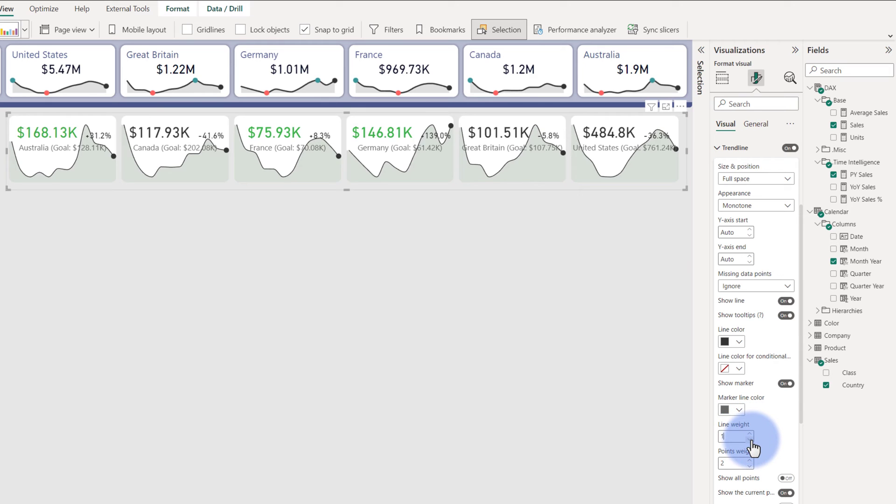
left_click(738, 410)
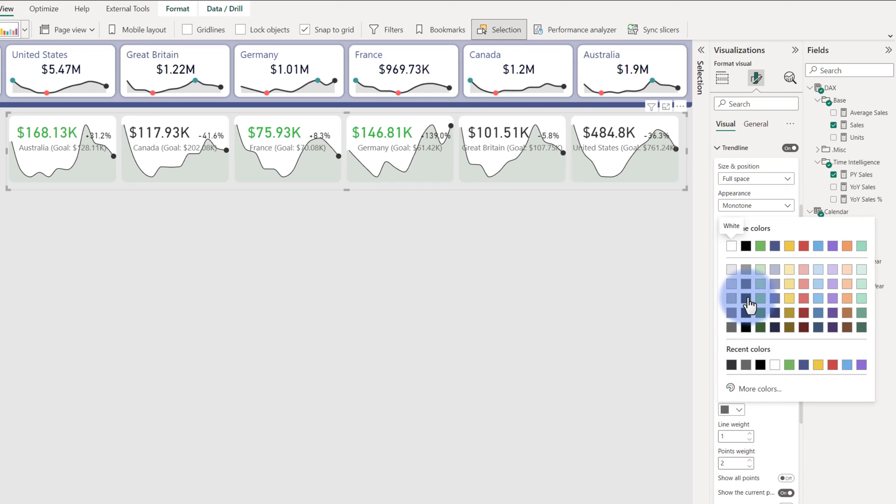
left_click(747, 313)
Fill the sparkline area light grey and change the lines to dark grey.
scroll(748, 348, "down", 2)
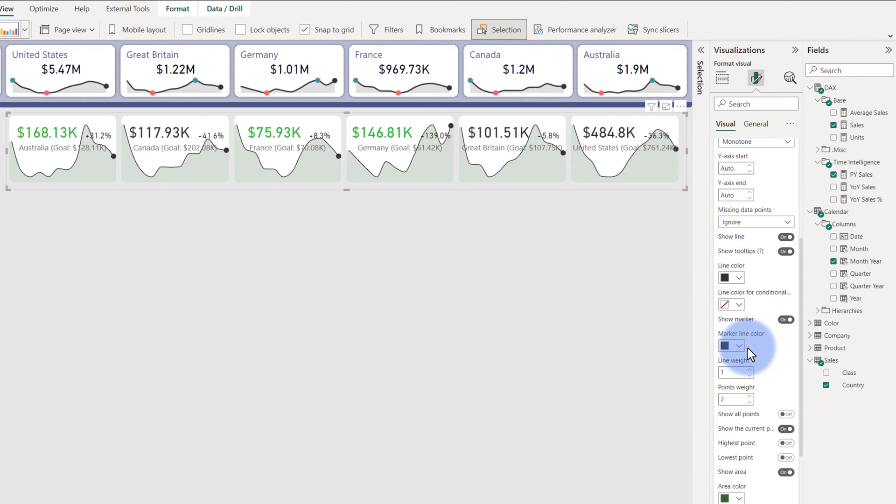
scroll(748, 348, "down", 2)
left_click(743, 434)
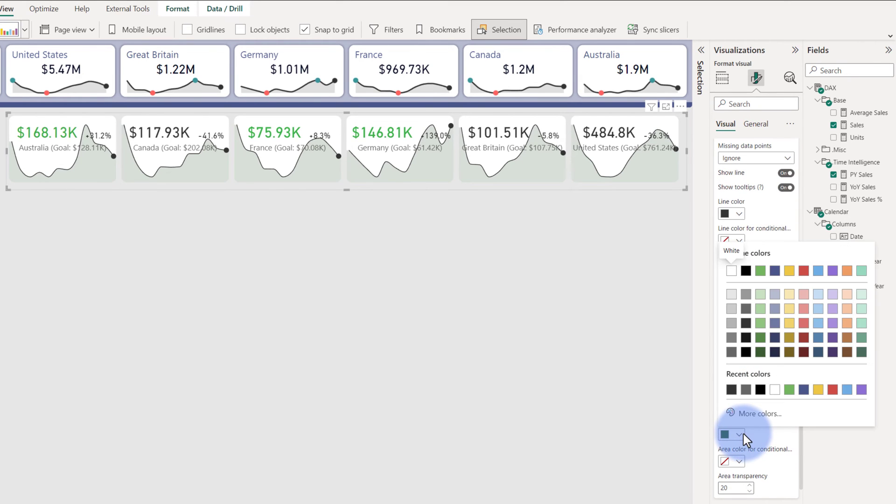
left_click(731, 325)
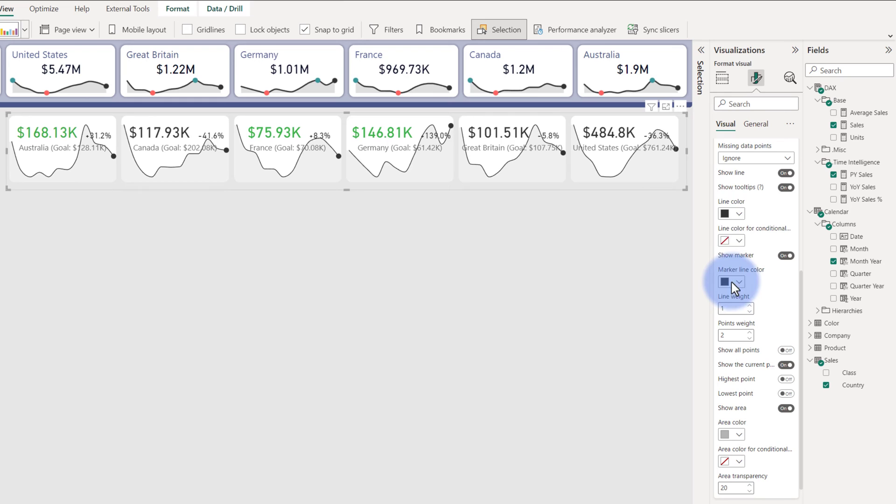
left_click(731, 216)
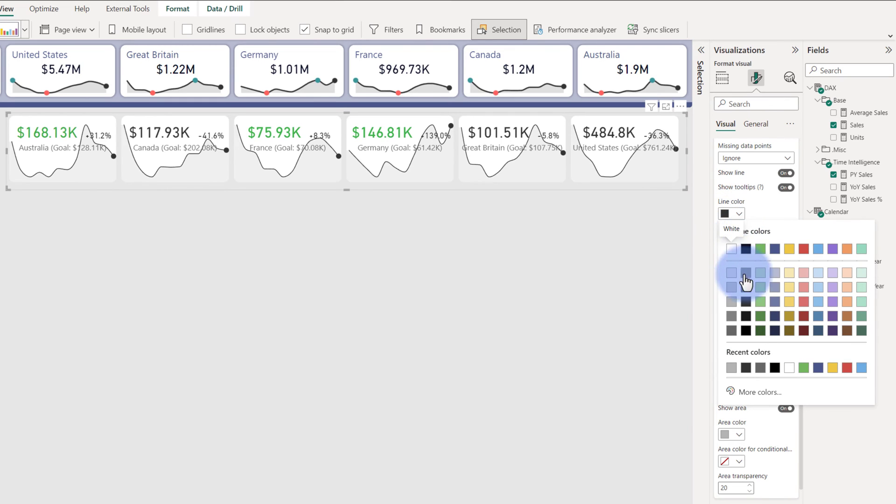
left_click(746, 287)
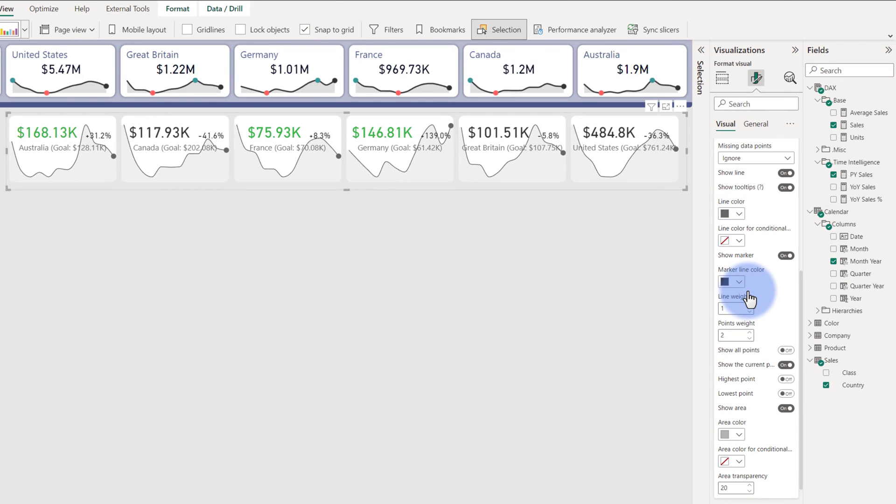
Mark highest points green and lowest points red, and shorten the cards visual further.
left_click(786, 378)
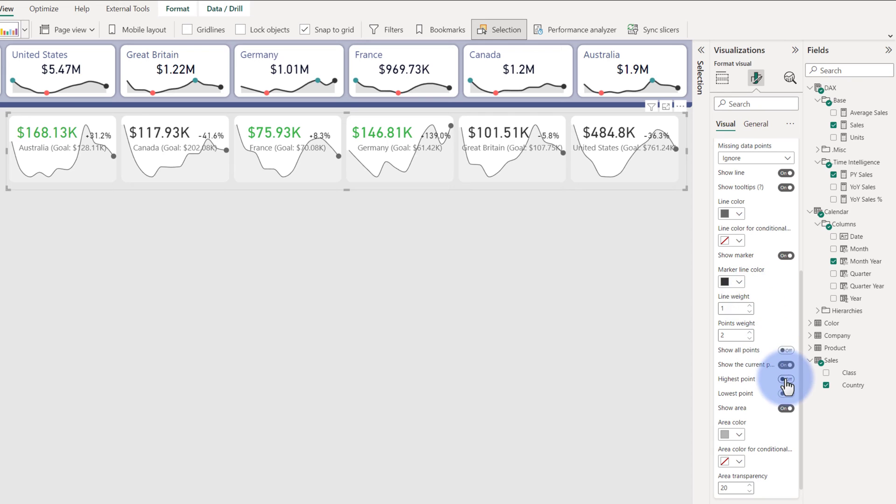
left_click(786, 395)
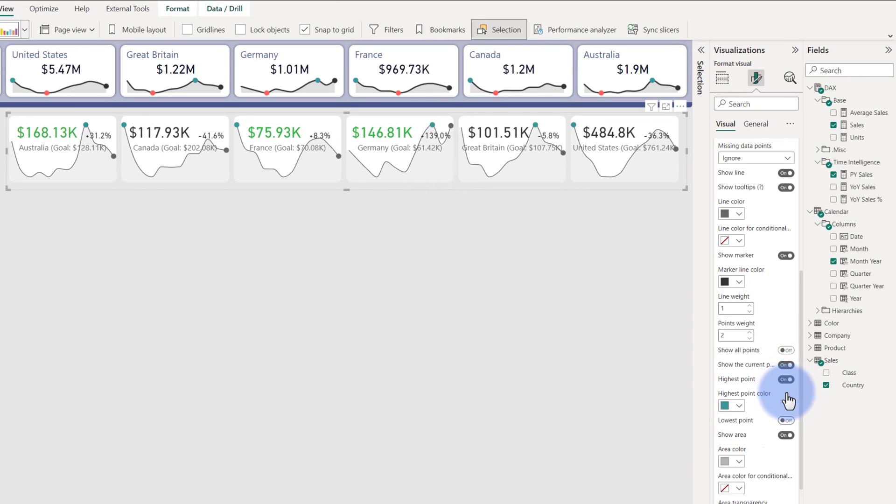
left_click(732, 396)
left_click(760, 241)
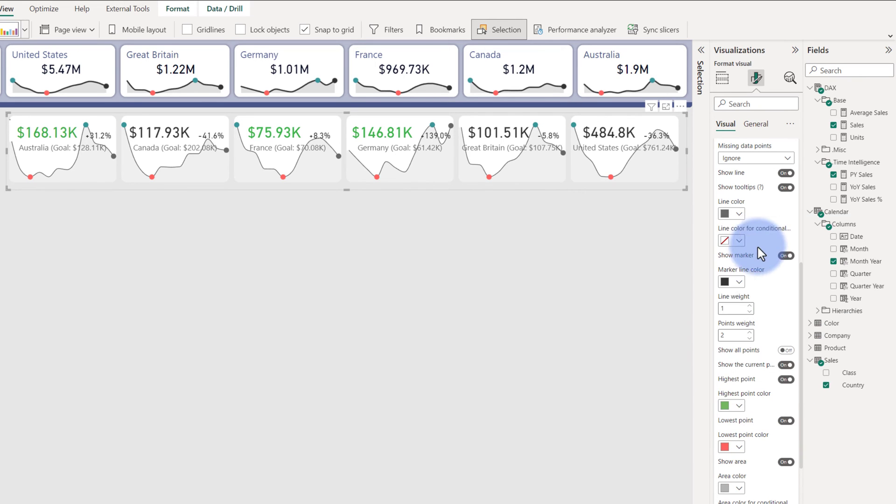
left_click(732, 447)
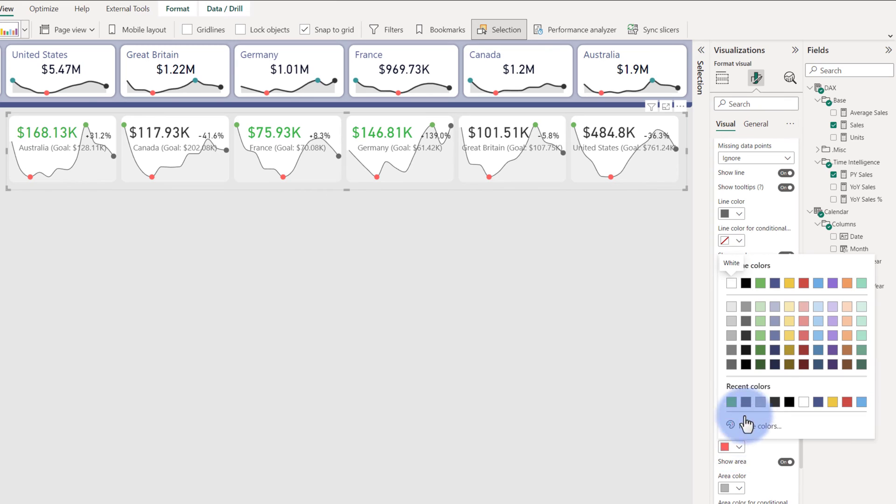
left_click(797, 294)
left_click_drag(346, 190, 348, 172)
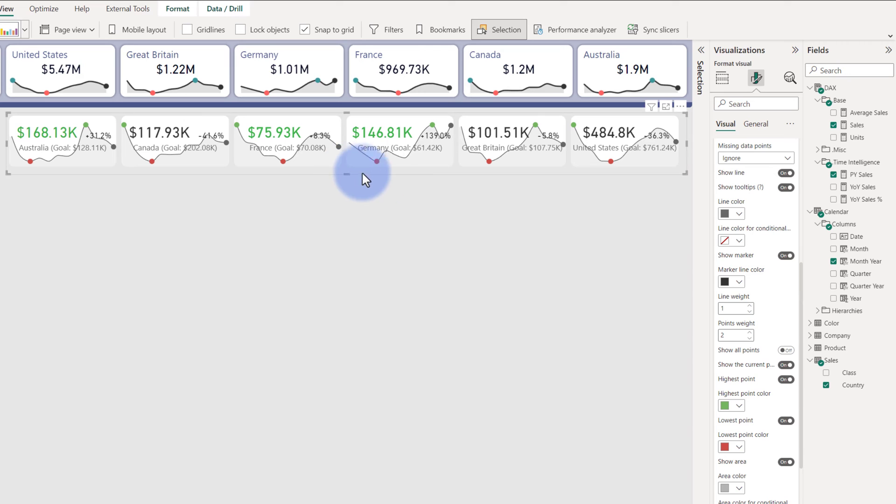
scroll(740, 191, "up", 2)
Turn on Advanced states and colour condition 1, Sales > 0, green.
scroll(742, 200, "up", 3)
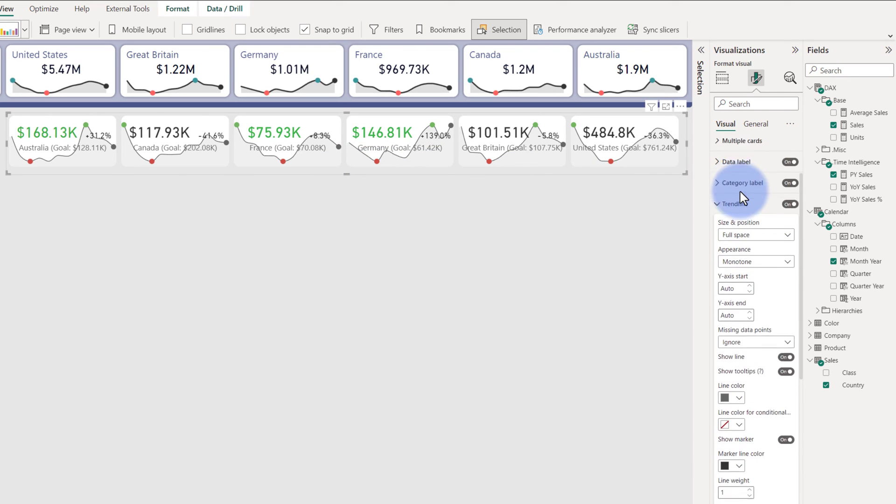
left_click(743, 217)
left_click(730, 296)
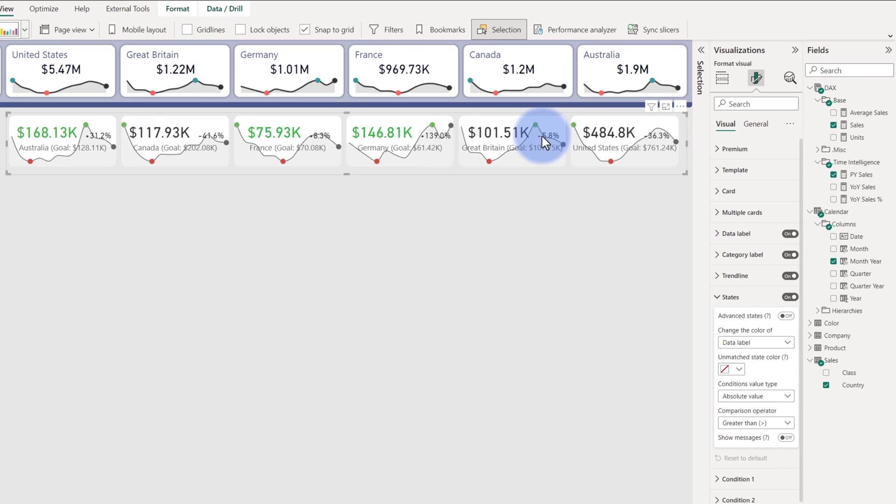
left_click(786, 317)
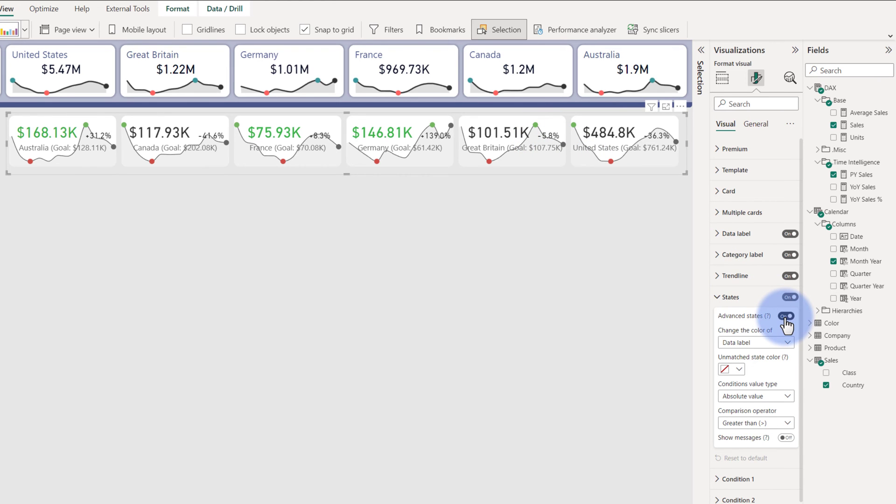
left_click(745, 411)
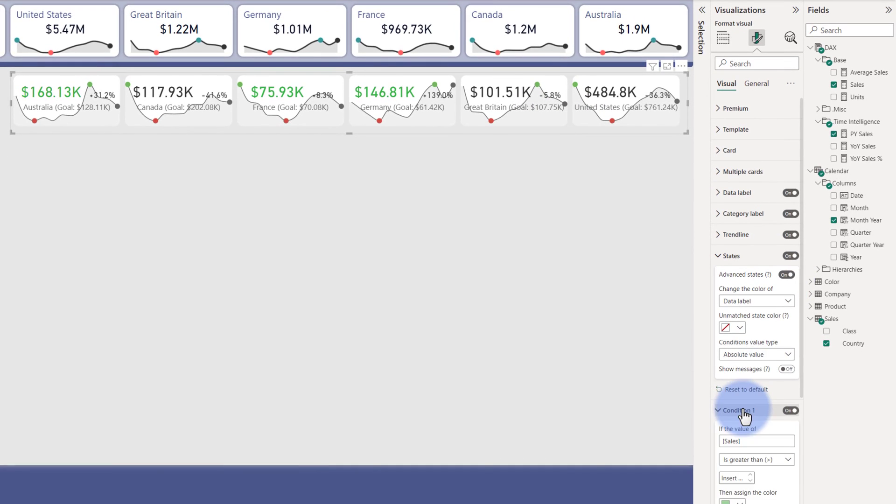
scroll(736, 392, "down", 4)
left_click(734, 386)
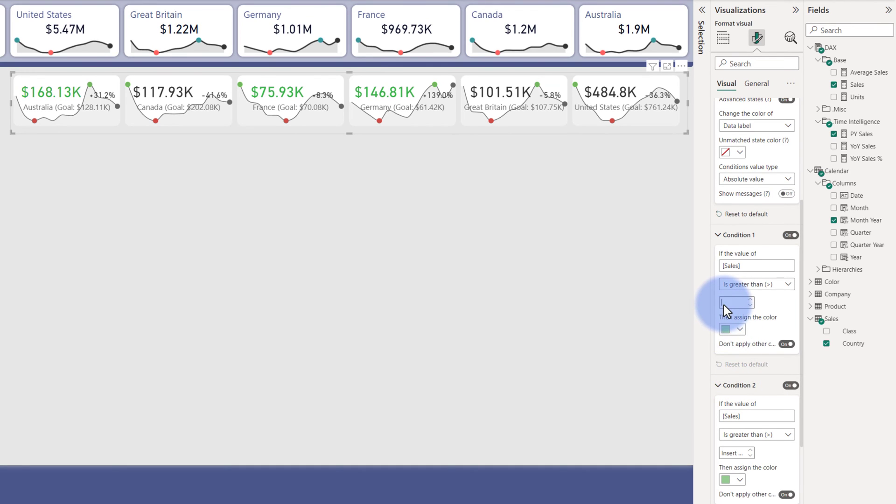
type("0")
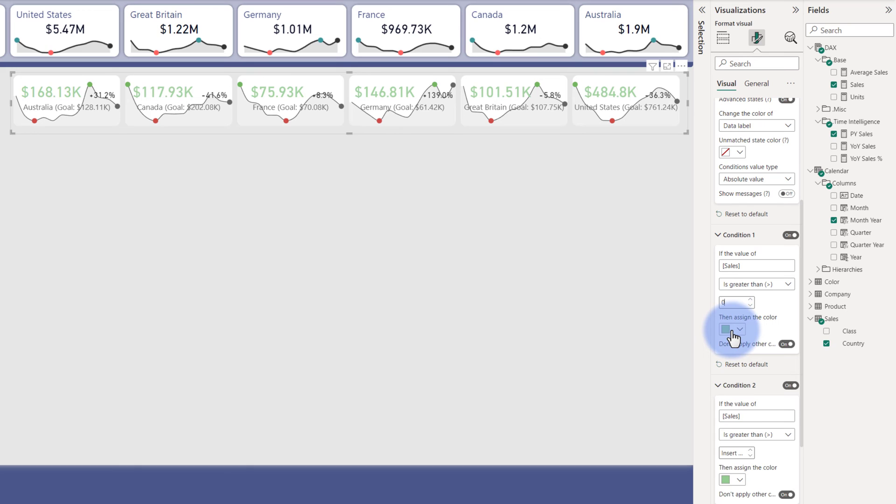
left_click(732, 330)
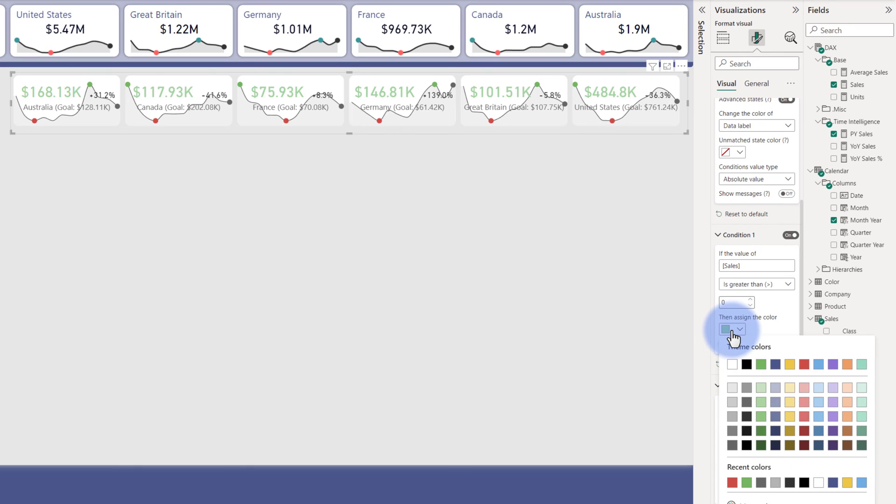
left_click(761, 364)
Set condition 2 to Sales <= 0 and colour it red.
scroll(740, 372, "down", 2)
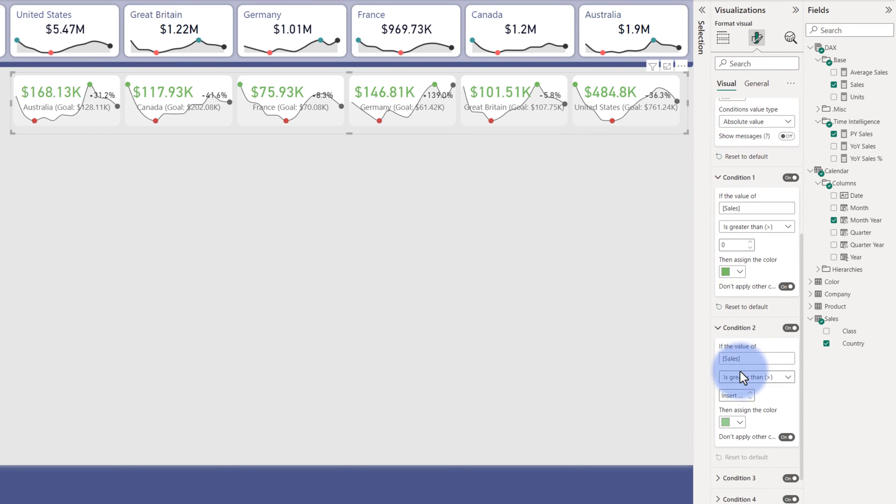
left_click(740, 373)
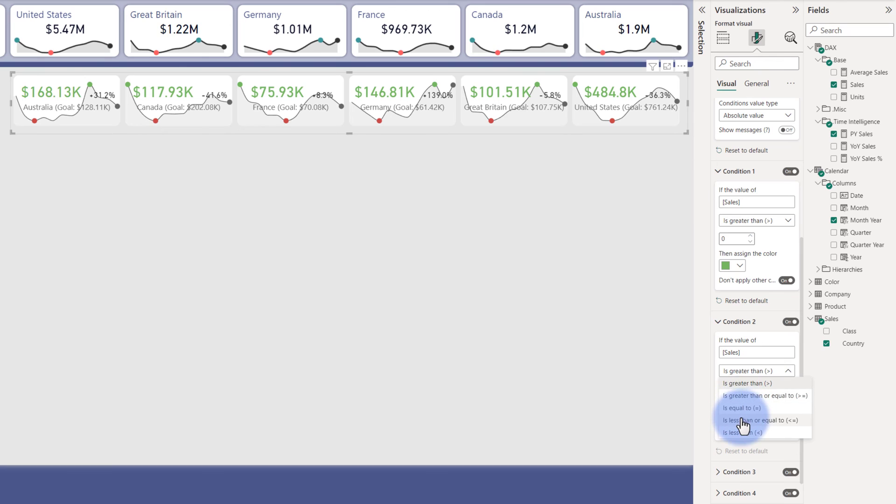
left_click(742, 421)
left_click(730, 388)
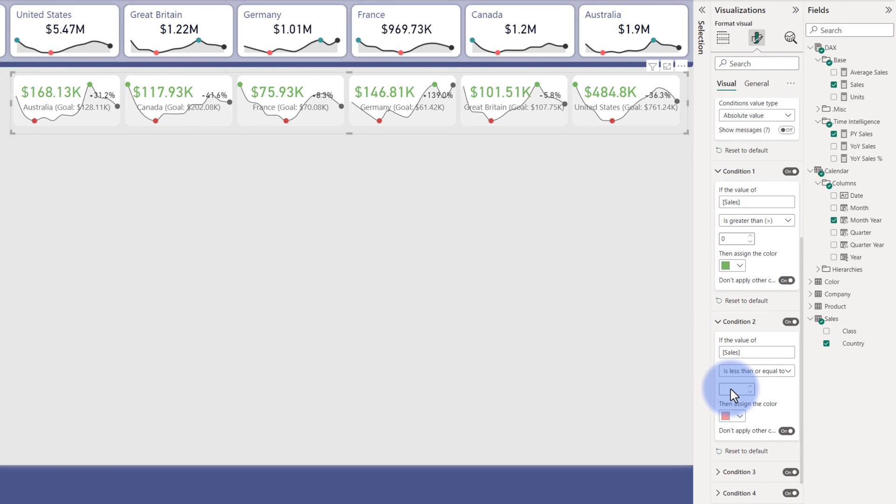
left_click(737, 415)
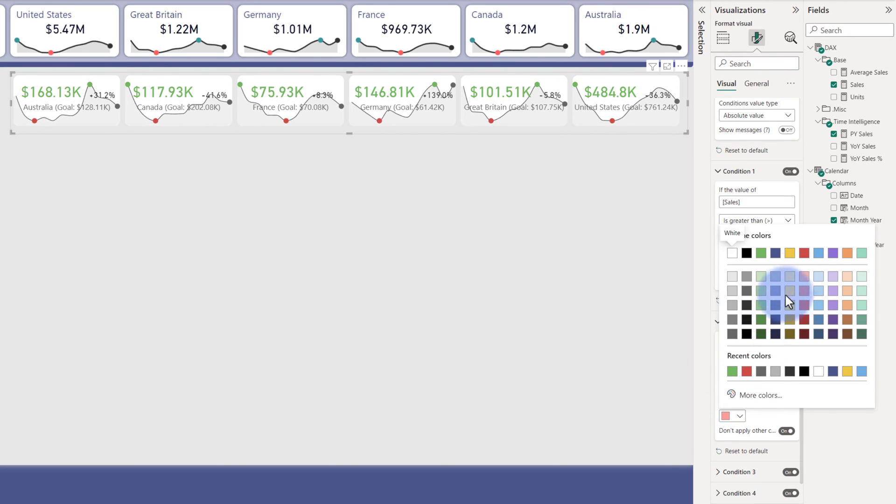
left_click(804, 254)
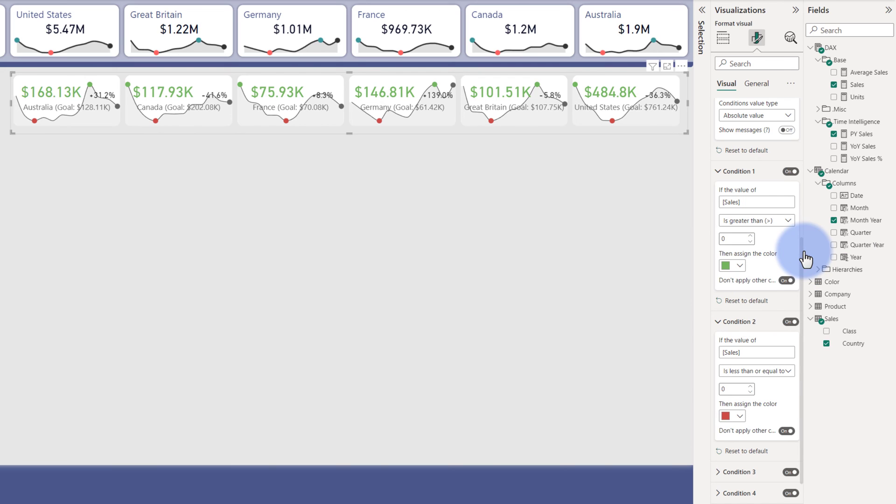
scroll(805, 251, "up", 5)
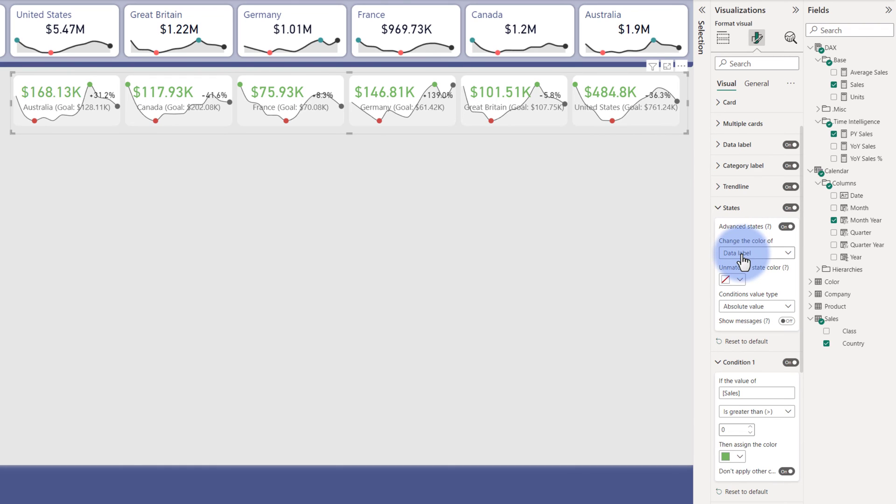
left_click(743, 255)
left_click(740, 279)
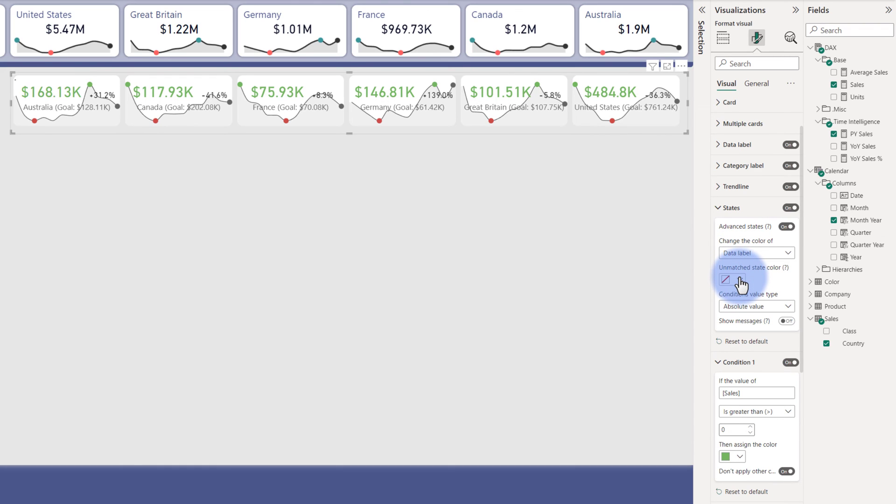
left_click(745, 277)
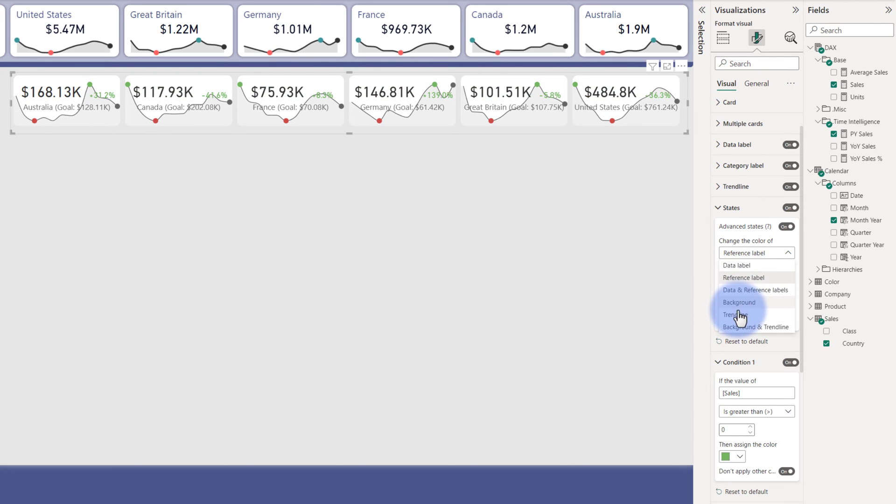
left_click(734, 328)
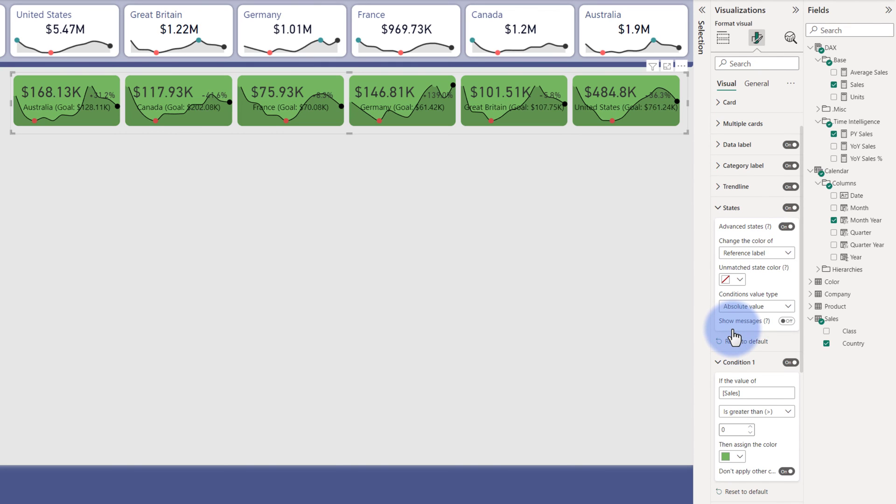
left_click(750, 255)
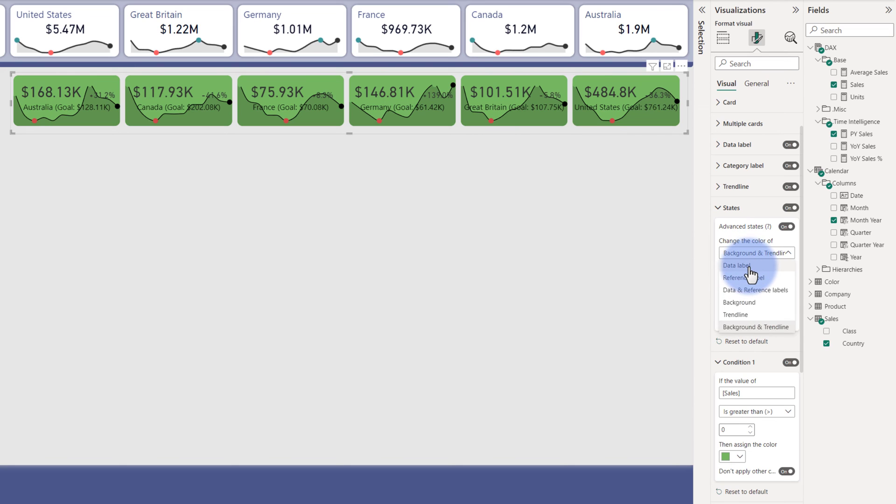
left_click(749, 267)
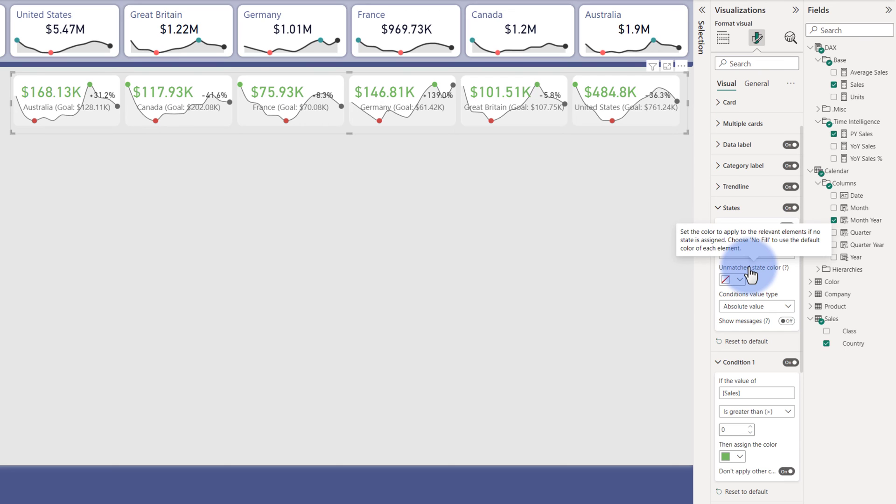
Delete the six old country cards from the Selection pane and move the new card row up.
left_click(702, 10)
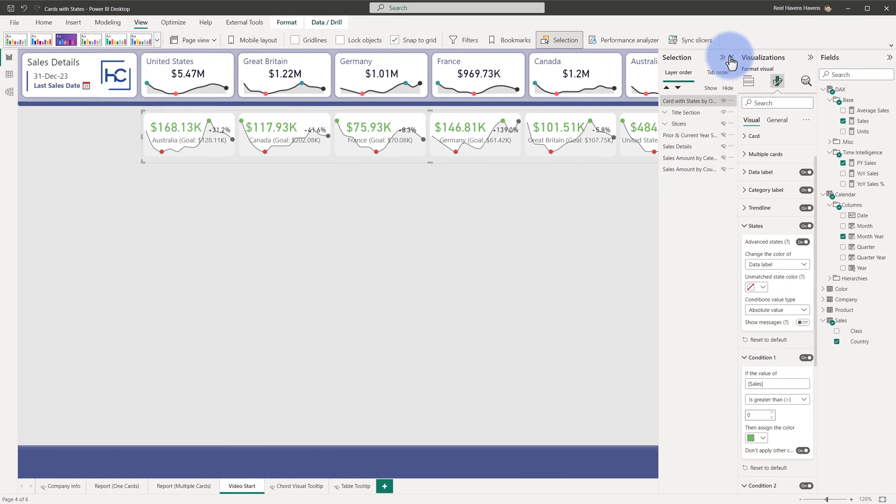
left_click(673, 113)
left_click(665, 113)
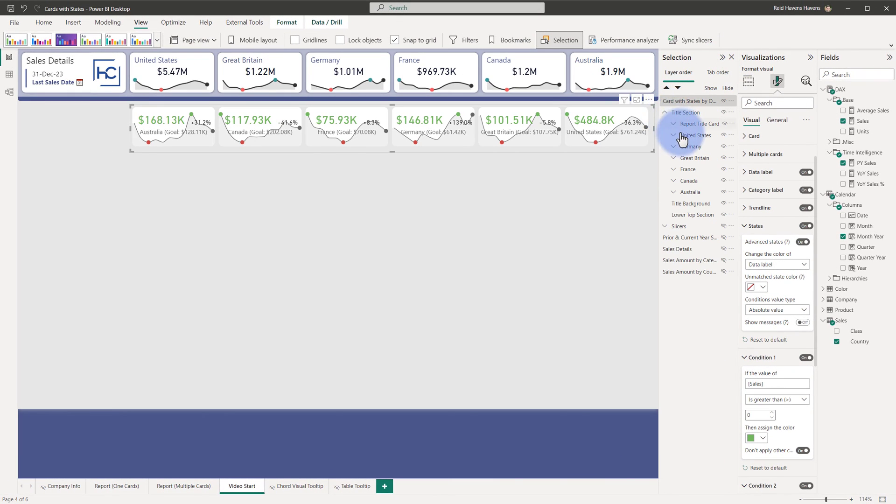
left_click(690, 192, "shift")
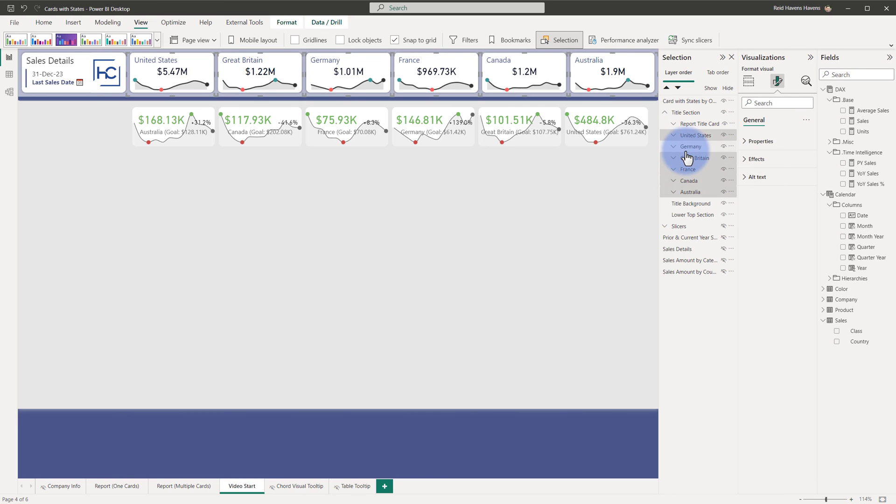
key("Delete")
left_click_drag(542, 105, 540, 52)
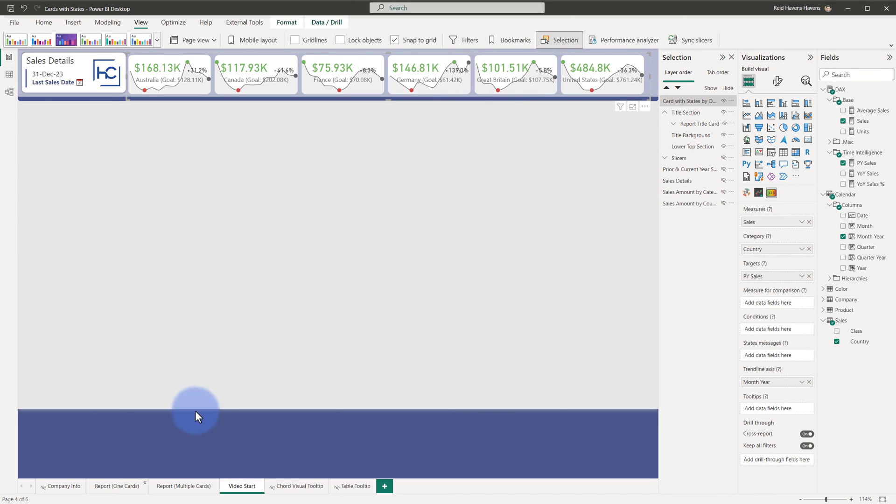
Go to the Report (One Cards) page and collapse the Selection, Visualizations and Fields panes.
left_click(120, 489)
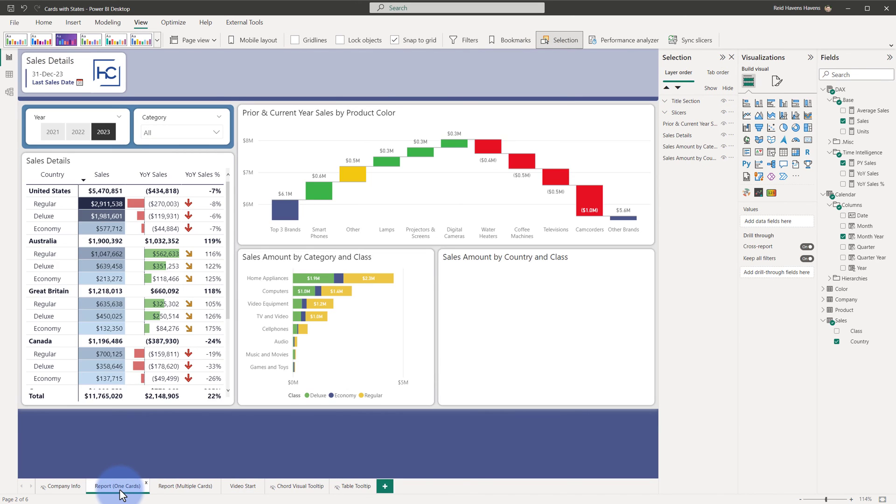
left_click(722, 57)
left_click(810, 57)
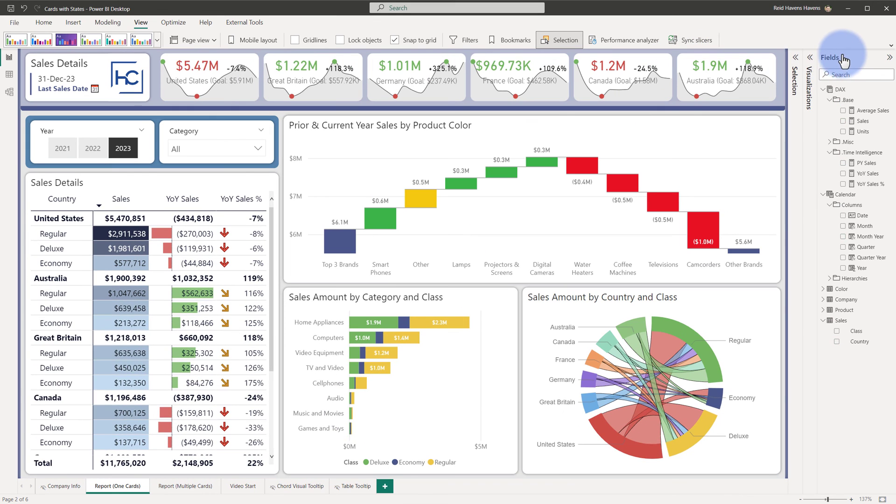
left_click(844, 59)
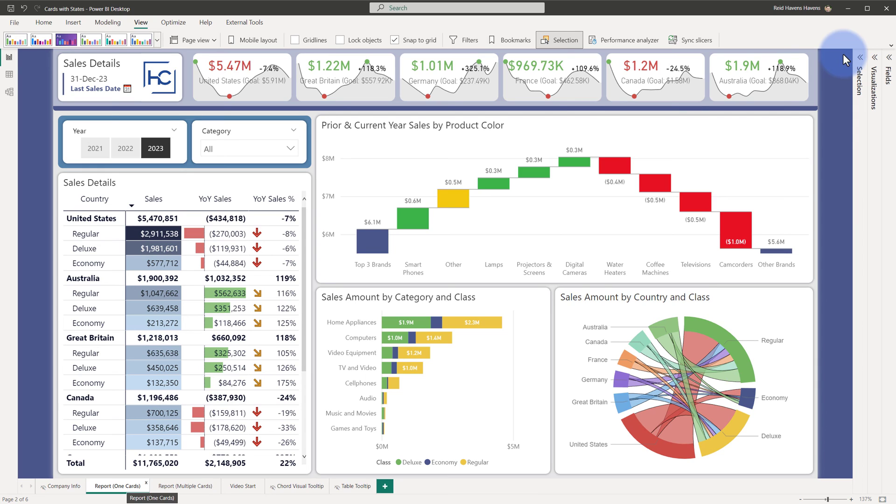
left_click(816, 104)
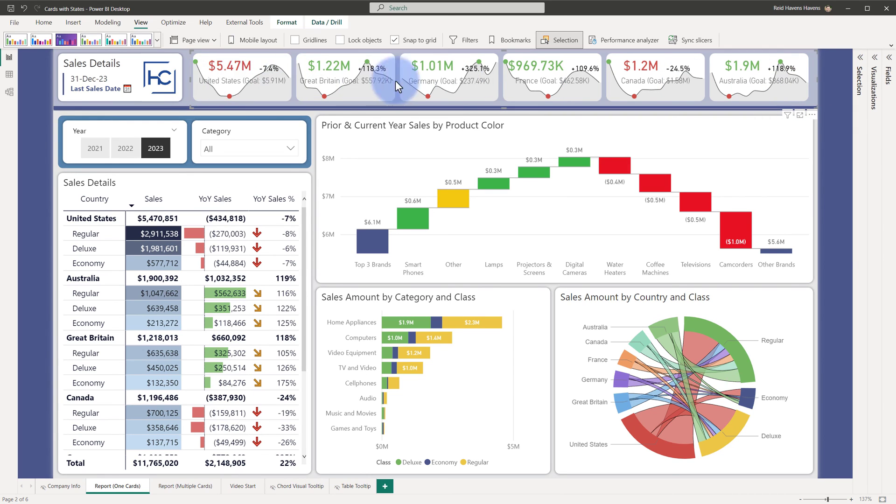
left_click(824, 80)
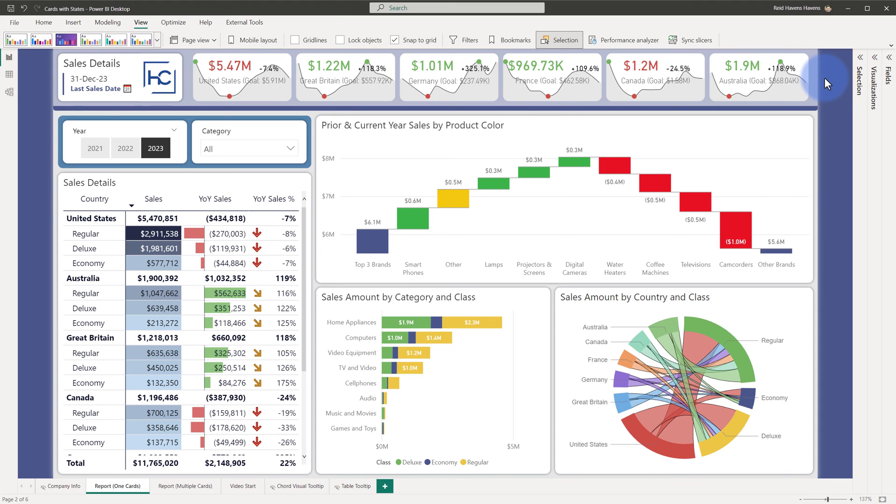